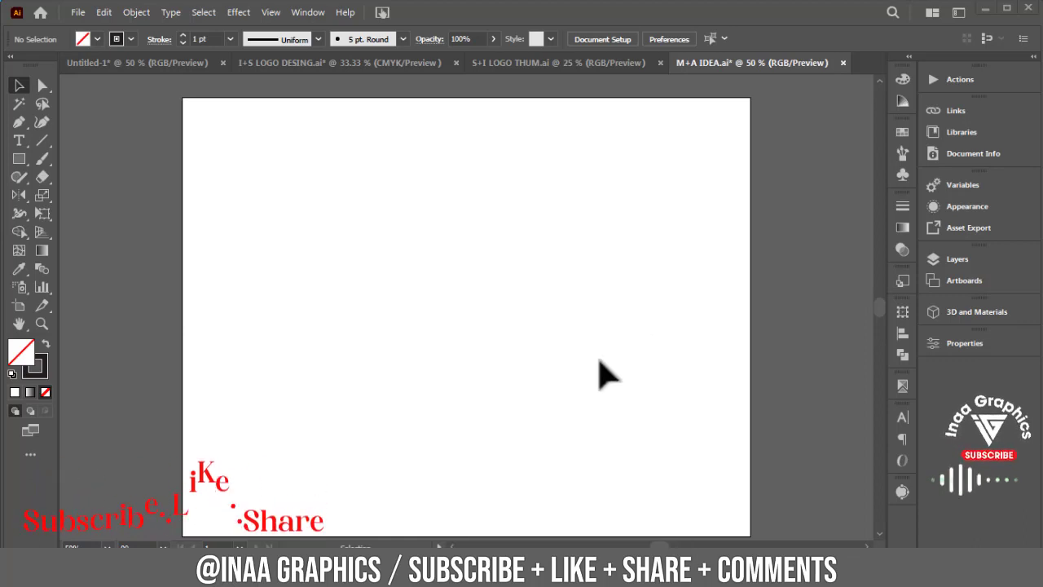
Step: Paste the grid of crossing lines onto the artboard and frame it in view
{"action": "key", "text": "ctrl+v"}
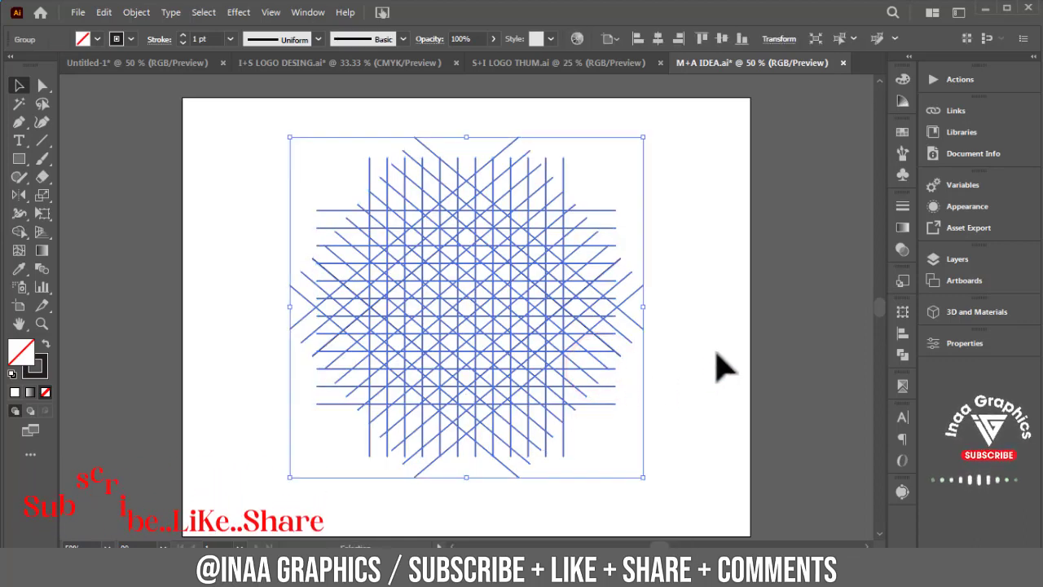
{"action": "left_click", "coordinate": [717, 354]}
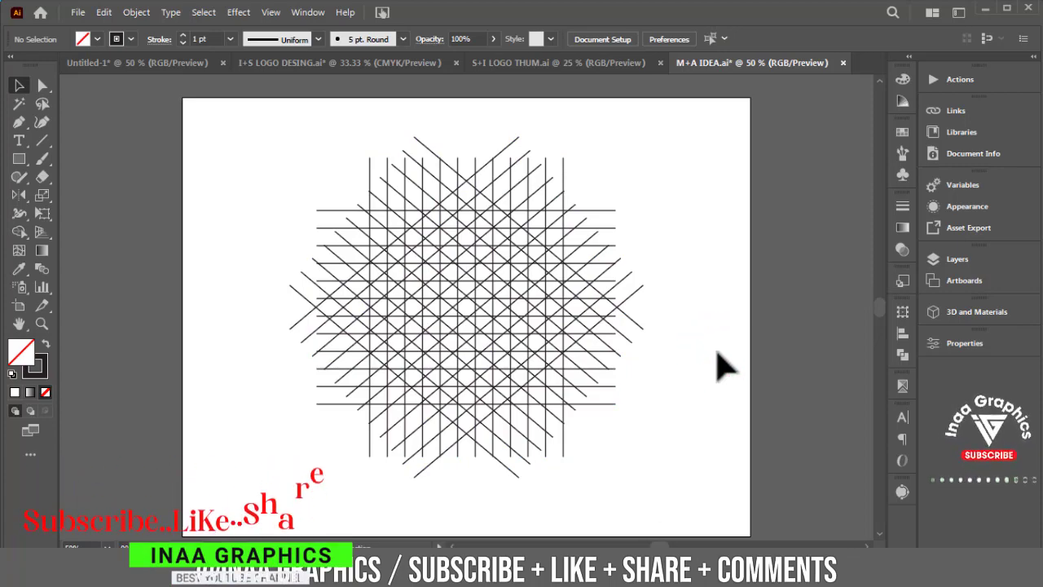
{"action": "mouse_move", "coordinate": [476, 282]}
{"action": "left_mouse_down"}
{"action": "mouse_move", "coordinate": [644, 280]}
{"action": "mouse_move", "coordinate": [501, 277]}
{"action": "left_mouse_up"}
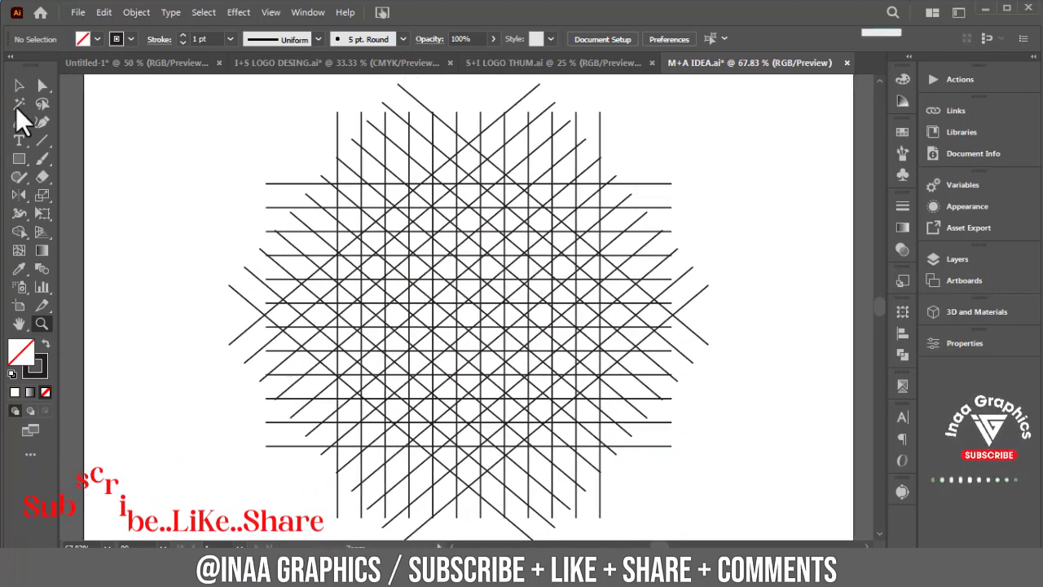
{"action": "left_click", "coordinate": [19, 85]}
Step: Select the whole line grid with Shape Builder active and choose black as the fill
{"action": "left_click_drag", "start_coordinate": [198, 170], "coordinate": [263, 221]}
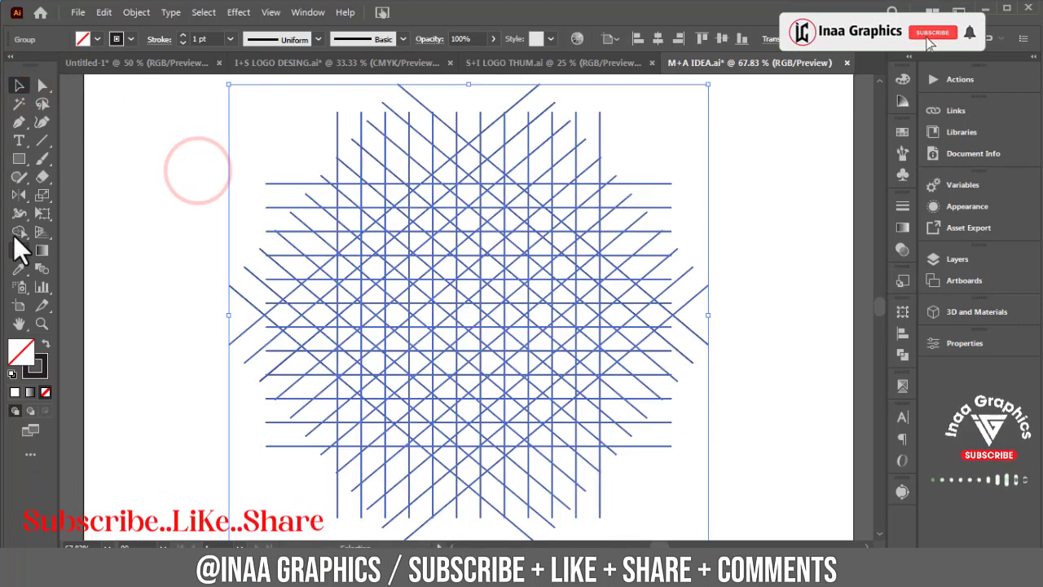
{"action": "left_click", "coordinate": [19, 231]}
{"action": "left_click", "coordinate": [95, 40]}
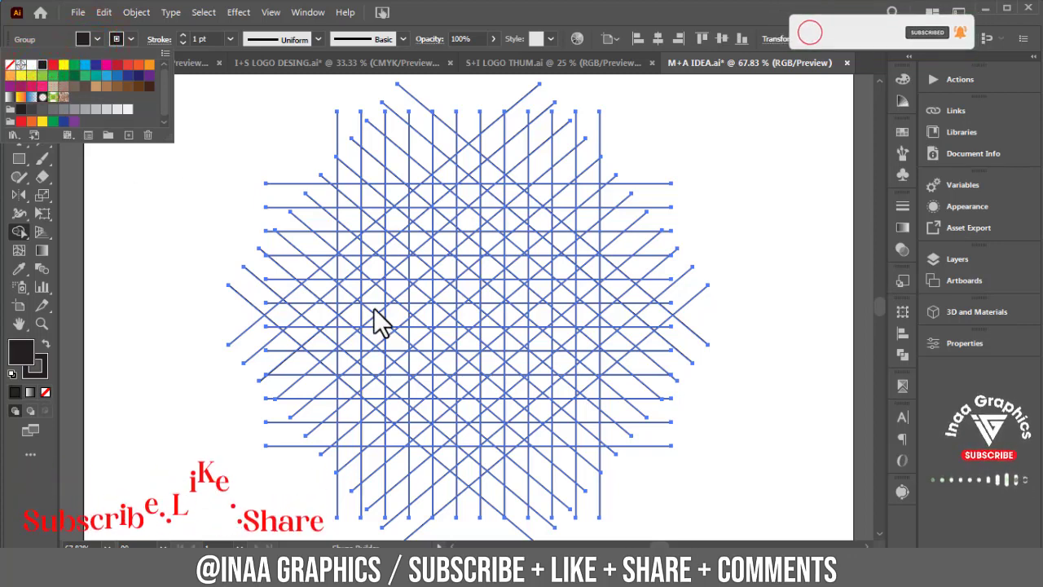
Step: Merge vertical and diagonal strips of grid cells into black strokes for the M and second letter
{"action": "left_click", "coordinate": [352, 362]}
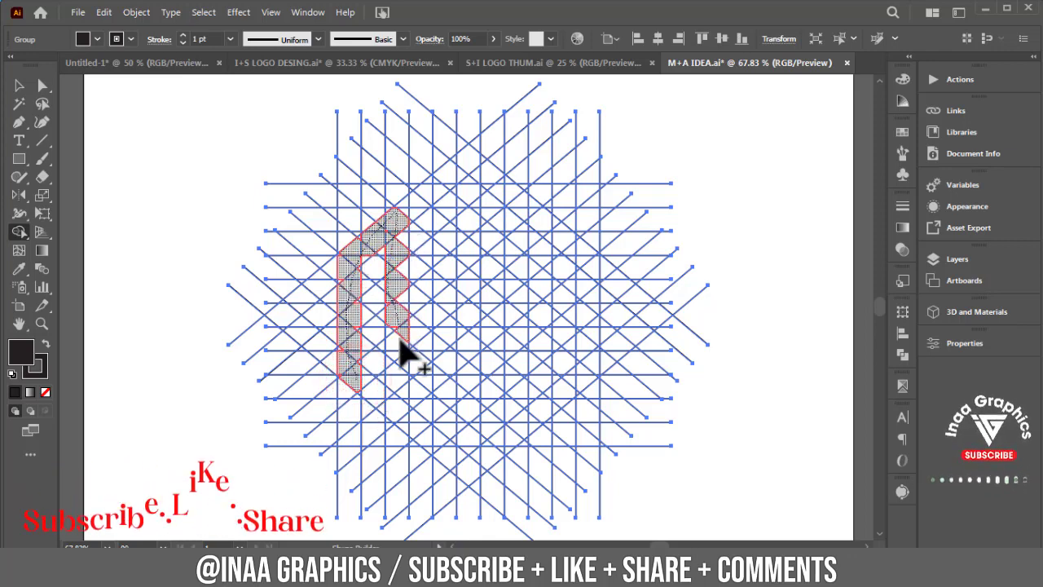
{"action": "left_click_drag", "start_coordinate": [401, 400], "coordinate": [410, 237]}
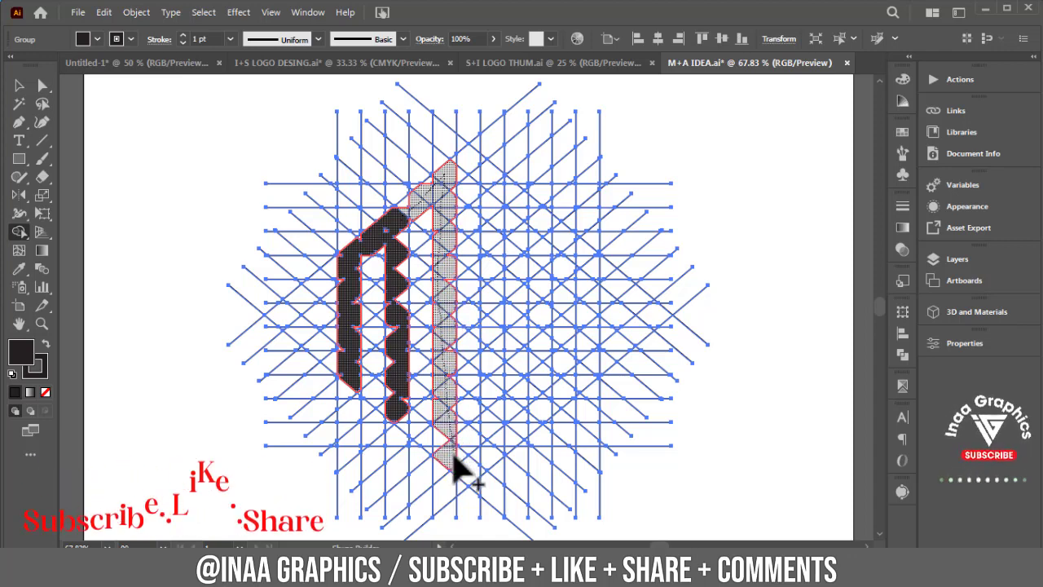
{"action": "left_click_drag", "start_coordinate": [453, 467], "coordinate": [489, 229]}
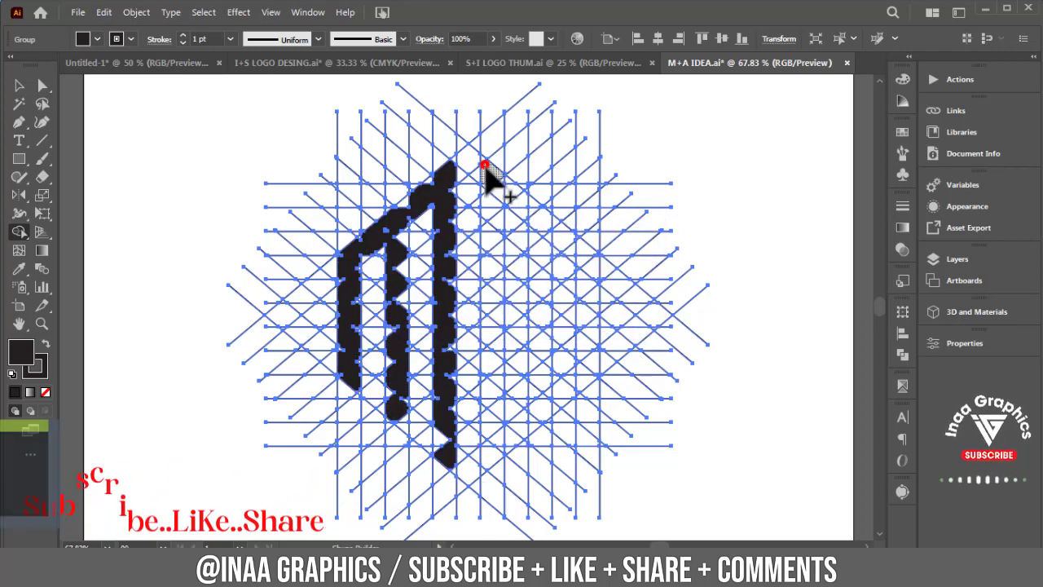
{"action": "left_click_drag", "start_coordinate": [486, 169], "coordinate": [494, 367]}
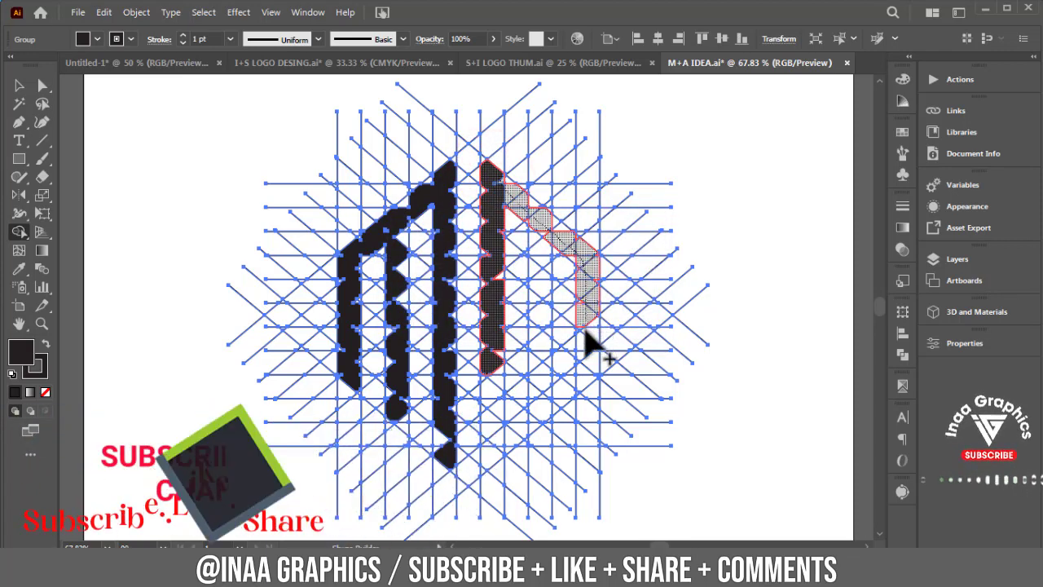
{"action": "left_click_drag", "start_coordinate": [576, 257], "coordinate": [579, 359]}
{"action": "left_click_drag", "start_coordinate": [487, 350], "coordinate": [495, 458]}
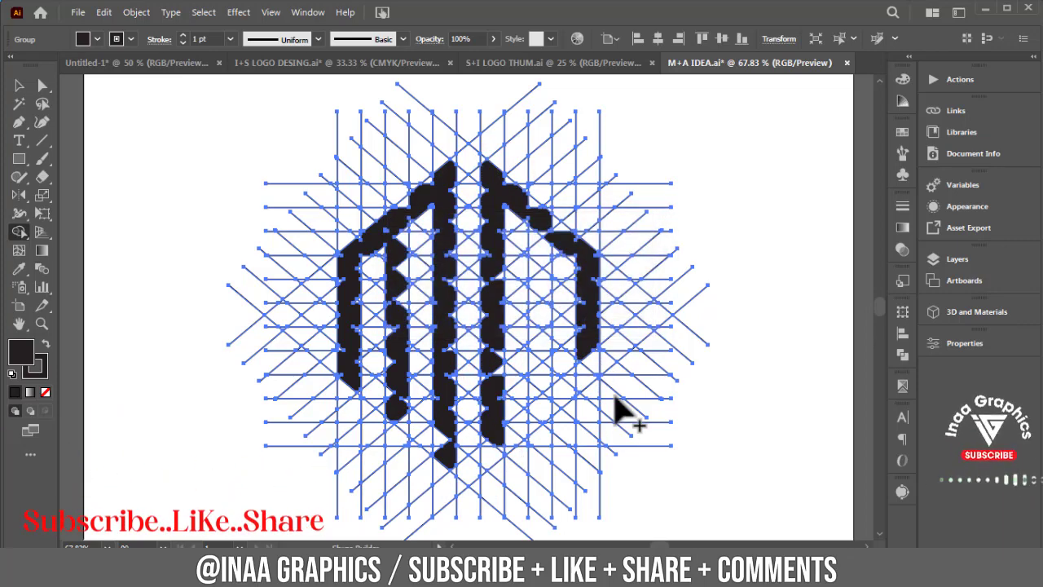
{"action": "key", "text": "ctrl+equal"}
{"action": "key", "text": "ctrl+equal"}
{"action": "key", "text": "ctrl+equal"}
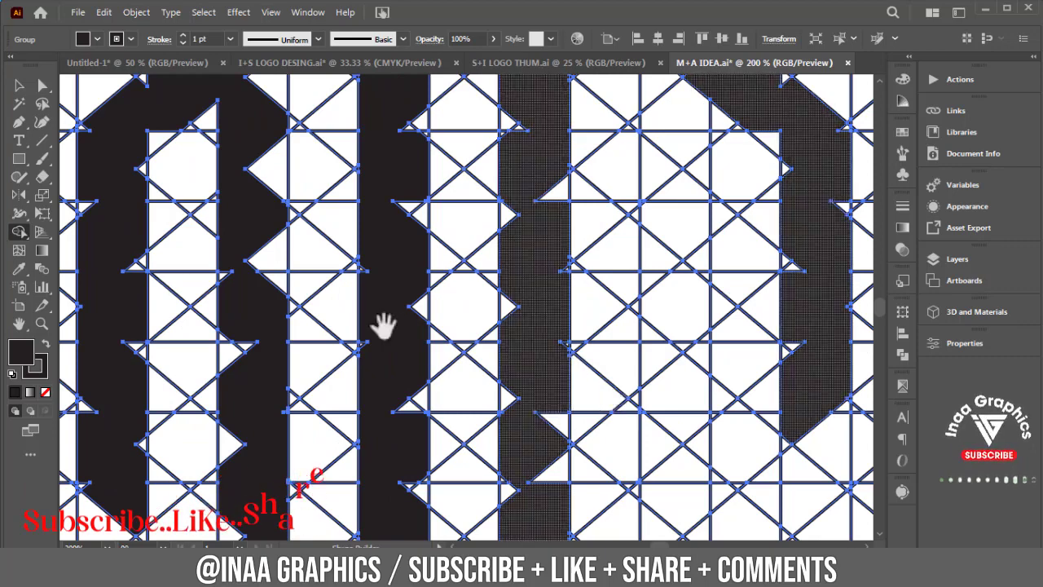
Step: Merge the jagged edge cells and notches into the black columns
{"action": "left_click_drag", "start_coordinate": [380, 328], "coordinate": [361, 261]}
{"action": "left_click_drag", "start_coordinate": [301, 163], "coordinate": [322, 354]}
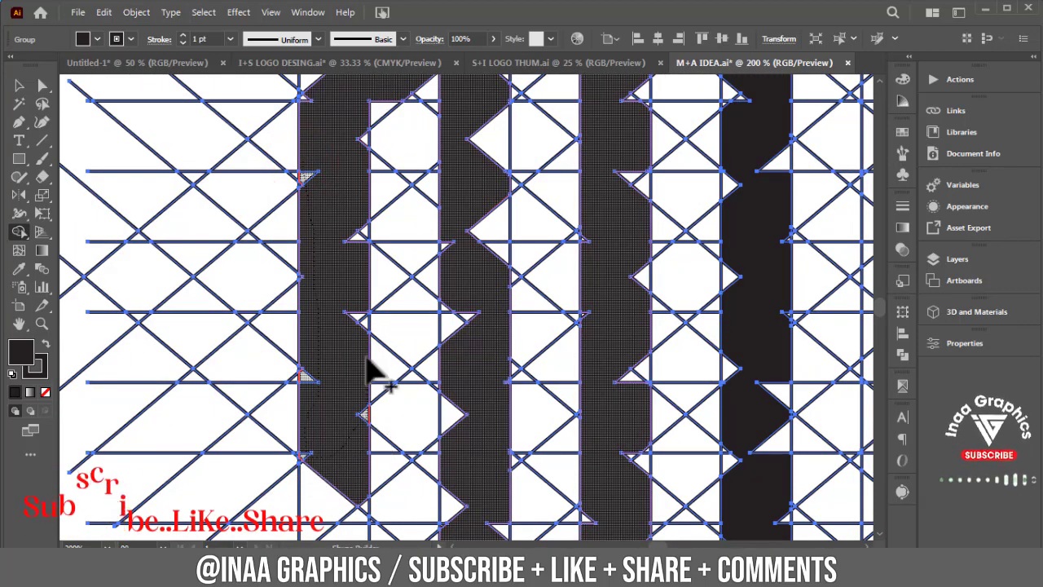
{"action": "left_click_drag", "start_coordinate": [367, 147], "coordinate": [368, 148]}
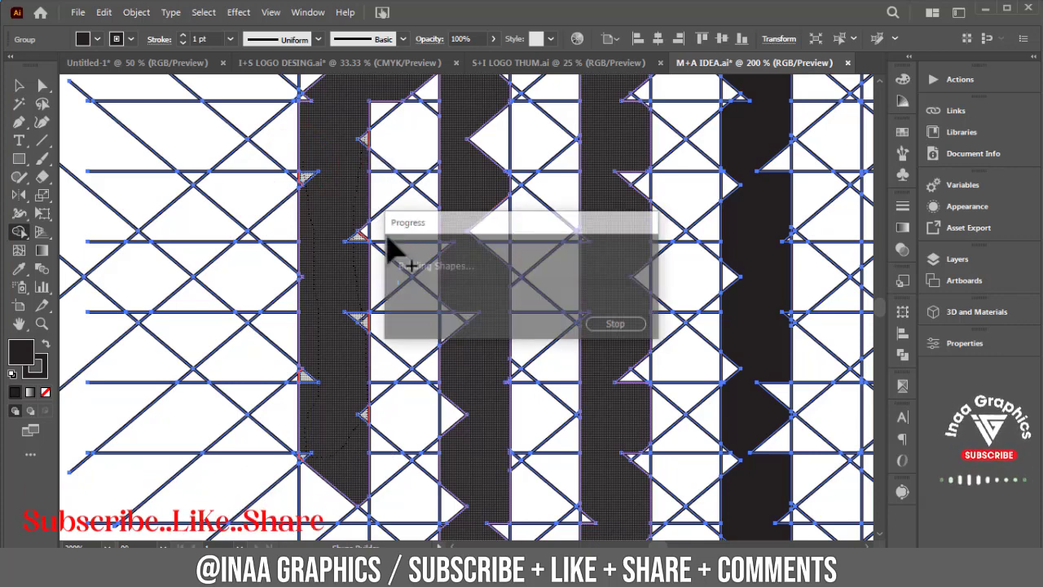
{"action": "left_click_drag", "start_coordinate": [440, 347], "coordinate": [368, 252]}
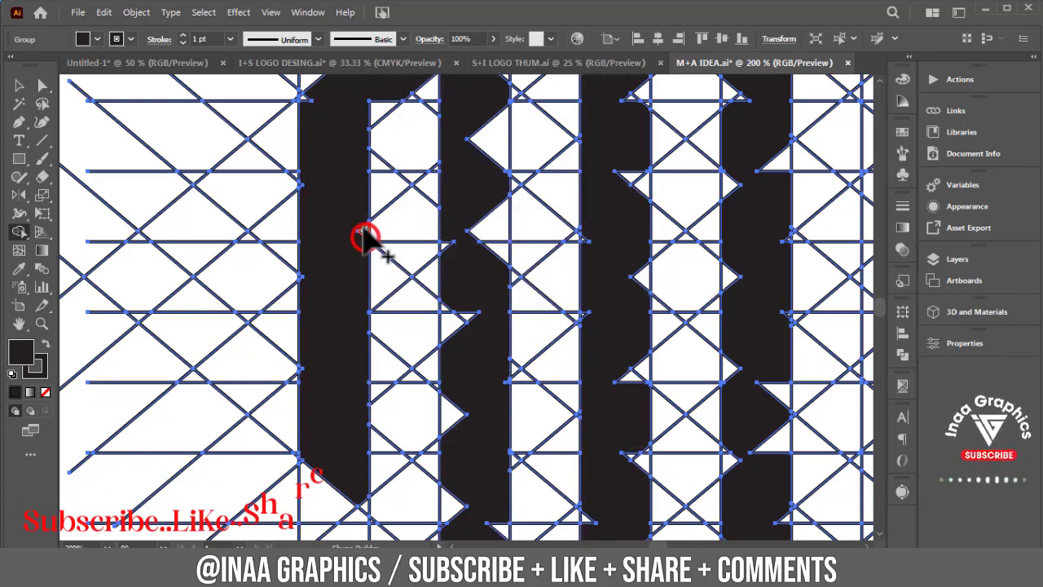
Step: Zoom in close and fill the small gaps and triangular notches along the dark column
{"action": "key", "text": "z"}
{"action": "left_click_drag", "start_coordinate": [323, 371], "coordinate": [546, 337]}
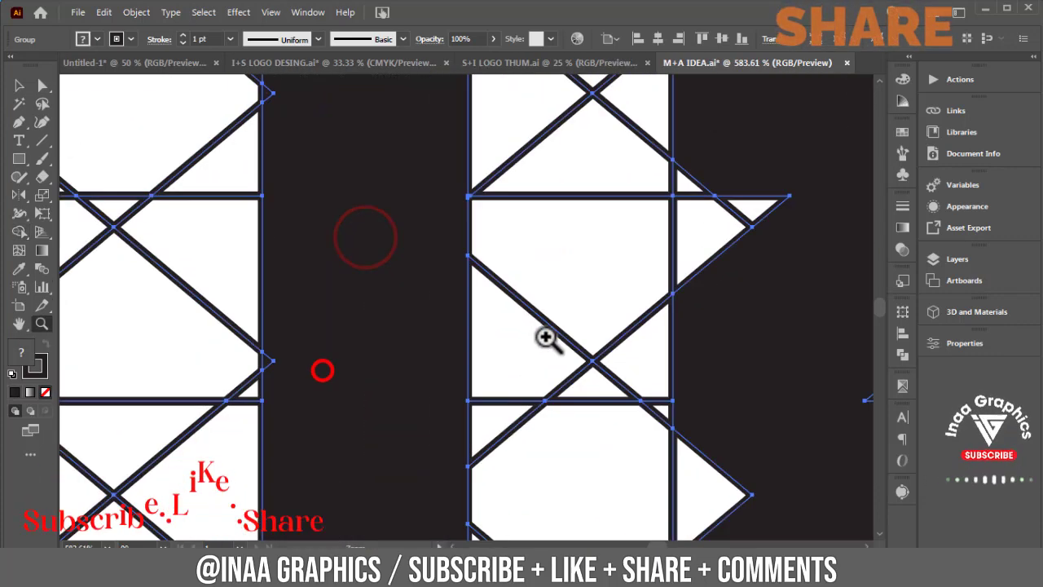
{"action": "key", "text": "shift+m"}
{"action": "scroll", "coordinate": [373, 344], "scroll_direction": "up", "scroll_amount": 2}
{"action": "left_click", "coordinate": [273, 387]}
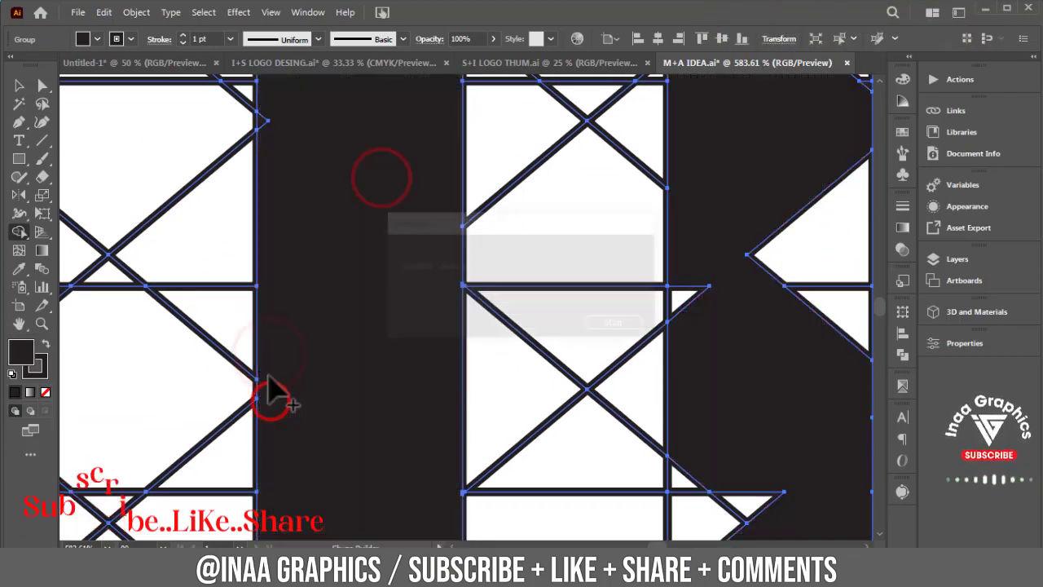
{"action": "mouse_move", "coordinate": [272, 91]}
{"action": "left_mouse_down"}
{"action": "mouse_move", "coordinate": [407, 205]}
{"action": "mouse_move", "coordinate": [316, 418]}
{"action": "mouse_move", "coordinate": [372, 187]}
{"action": "mouse_move", "coordinate": [500, 182]}
{"action": "mouse_move", "coordinate": [407, 174]}
{"action": "mouse_move", "coordinate": [214, 356]}
{"action": "left_mouse_up"}
{"action": "mouse_move", "coordinate": [177, 320]}
{"action": "left_mouse_down"}
{"action": "mouse_move", "coordinate": [436, 110]}
{"action": "mouse_move", "coordinate": [349, 133]}
{"action": "mouse_move", "coordinate": [349, 315]}
{"action": "mouse_move", "coordinate": [535, 139]}
{"action": "left_mouse_up"}
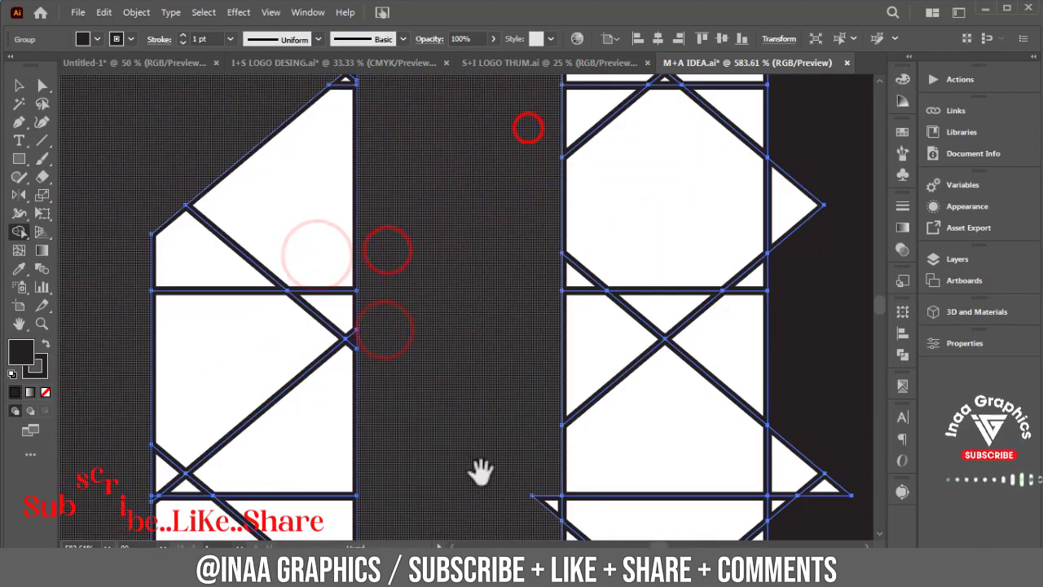
{"action": "mouse_move", "coordinate": [481, 471]}
{"action": "left_mouse_down"}
{"action": "mouse_move", "coordinate": [536, 489]}
{"action": "mouse_move", "coordinate": [565, 285]}
{"action": "mouse_move", "coordinate": [391, 494]}
{"action": "mouse_move", "coordinate": [318, 395]}
{"action": "mouse_move", "coordinate": [228, 466]}
{"action": "mouse_move", "coordinate": [395, 308]}
{"action": "left_mouse_up"}
{"action": "mouse_move", "coordinate": [440, 236]}
{"action": "left_mouse_down"}
{"action": "mouse_move", "coordinate": [298, 198]}
{"action": "mouse_move", "coordinate": [391, 179]}
{"action": "mouse_move", "coordinate": [426, 140]}
{"action": "mouse_move", "coordinate": [411, 321]}
{"action": "mouse_move", "coordinate": [410, 280]}
{"action": "mouse_move", "coordinate": [507, 405]}
{"action": "mouse_move", "coordinate": [435, 428]}
{"action": "mouse_move", "coordinate": [436, 437]}
{"action": "mouse_move", "coordinate": [536, 400]}
{"action": "mouse_move", "coordinate": [415, 354]}
{"action": "mouse_move", "coordinate": [466, 221]}
{"action": "mouse_move", "coordinate": [412, 480]}
{"action": "mouse_move", "coordinate": [419, 338]}
{"action": "mouse_move", "coordinate": [373, 410]}
{"action": "mouse_move", "coordinate": [461, 505]}
{"action": "left_mouse_up"}
{"action": "mouse_move", "coordinate": [499, 326]}
{"action": "left_mouse_down"}
{"action": "mouse_move", "coordinate": [400, 233]}
{"action": "mouse_move", "coordinate": [722, 408]}
{"action": "mouse_move", "coordinate": [535, 175]}
{"action": "mouse_move", "coordinate": [624, 319]}
{"action": "left_mouse_up"}
{"action": "scroll", "coordinate": [725, 412], "scroll_direction": "down", "scroll_amount": 3}
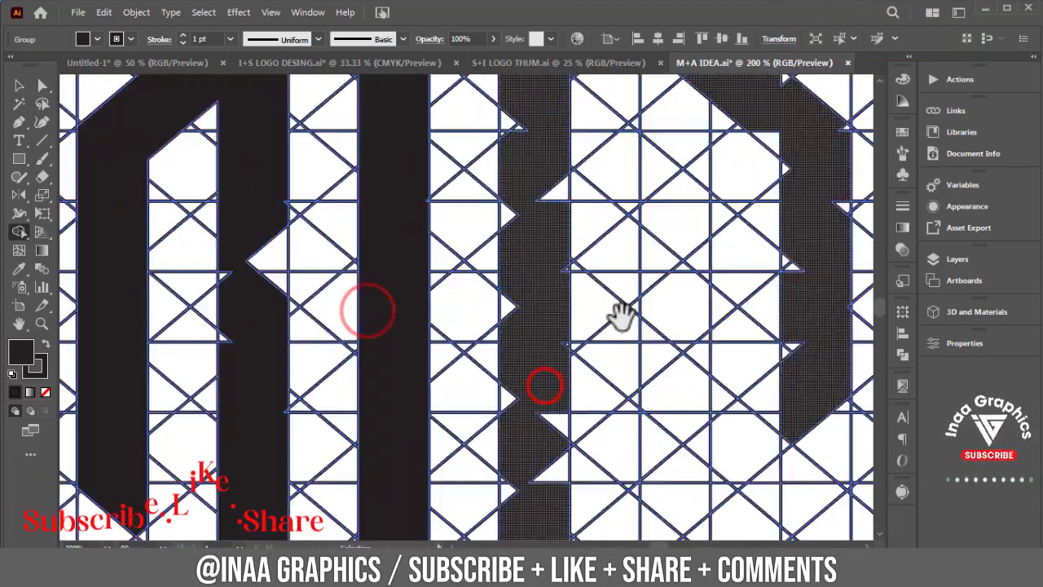
Step: Fill the remaining notches along the column and the right column's top notch
{"action": "scroll", "coordinate": [570, 325], "scroll_direction": "down", "scroll_amount": 3}
{"action": "scroll", "coordinate": [477, 410], "scroll_direction": "up", "scroll_amount": 5}
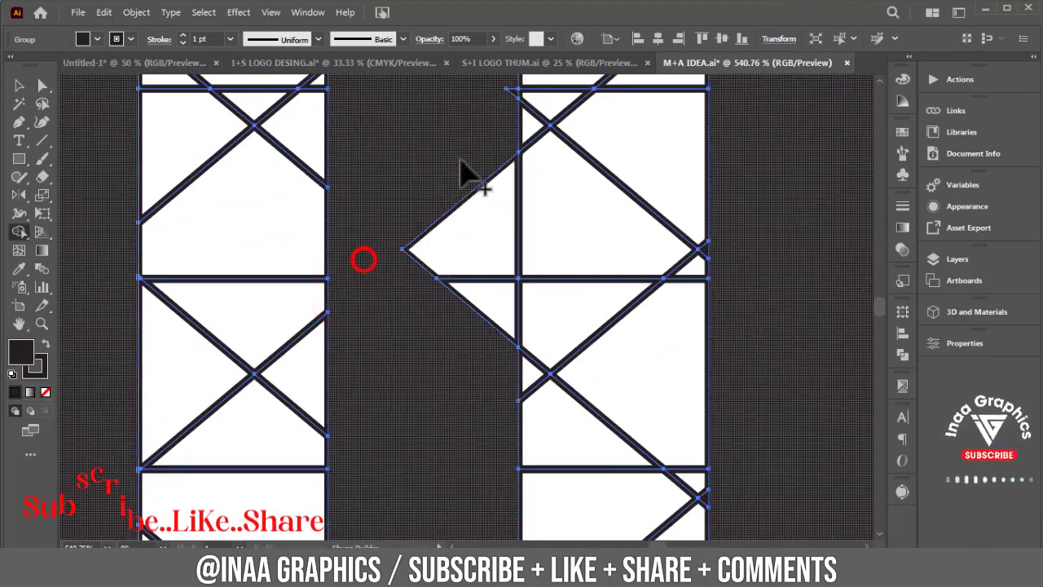
{"action": "mouse_move", "coordinate": [458, 174]}
{"action": "left_mouse_down"}
{"action": "mouse_move", "coordinate": [473, 421]}
{"action": "mouse_move", "coordinate": [456, 163]}
{"action": "mouse_move", "coordinate": [487, 249]}
{"action": "mouse_move", "coordinate": [435, 342]}
{"action": "left_mouse_up"}
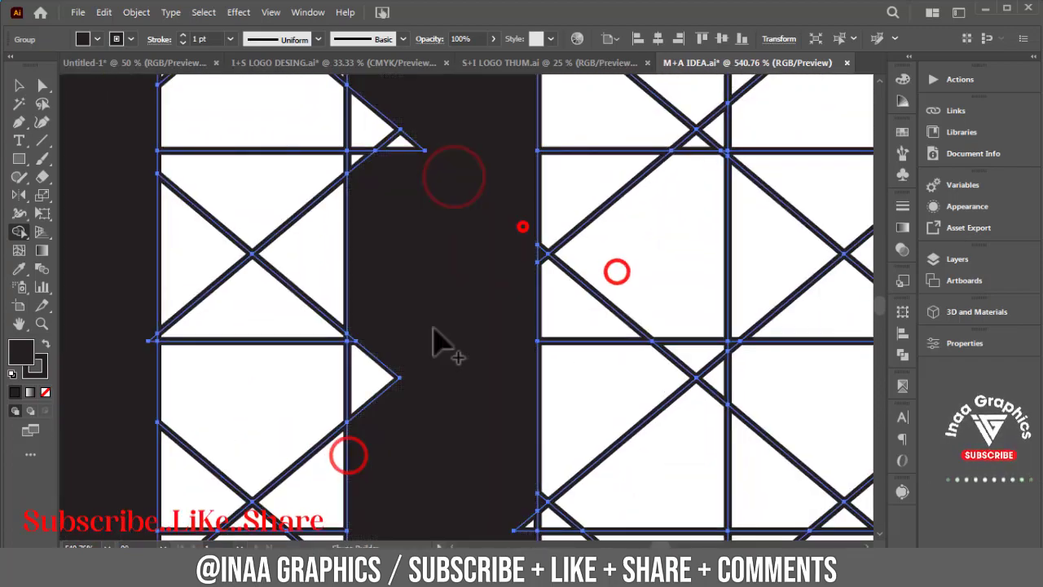
{"action": "mouse_move", "coordinate": [421, 235]}
{"action": "left_mouse_down"}
{"action": "mouse_move", "coordinate": [399, 461]}
{"action": "mouse_move", "coordinate": [508, 318]}
{"action": "mouse_move", "coordinate": [608, 410]}
{"action": "mouse_move", "coordinate": [443, 368]}
{"action": "mouse_move", "coordinate": [444, 189]}
{"action": "mouse_move", "coordinate": [535, 384]}
{"action": "mouse_move", "coordinate": [573, 363]}
{"action": "left_mouse_up"}
{"action": "mouse_move", "coordinate": [252, 163]}
{"action": "left_mouse_down"}
{"action": "mouse_move", "coordinate": [873, 371]}
{"action": "mouse_move", "coordinate": [426, 350]}
{"action": "mouse_move", "coordinate": [477, 133]}
{"action": "left_mouse_up"}
{"action": "left_click_drag", "start_coordinate": [487, 375], "coordinate": [495, 204]}
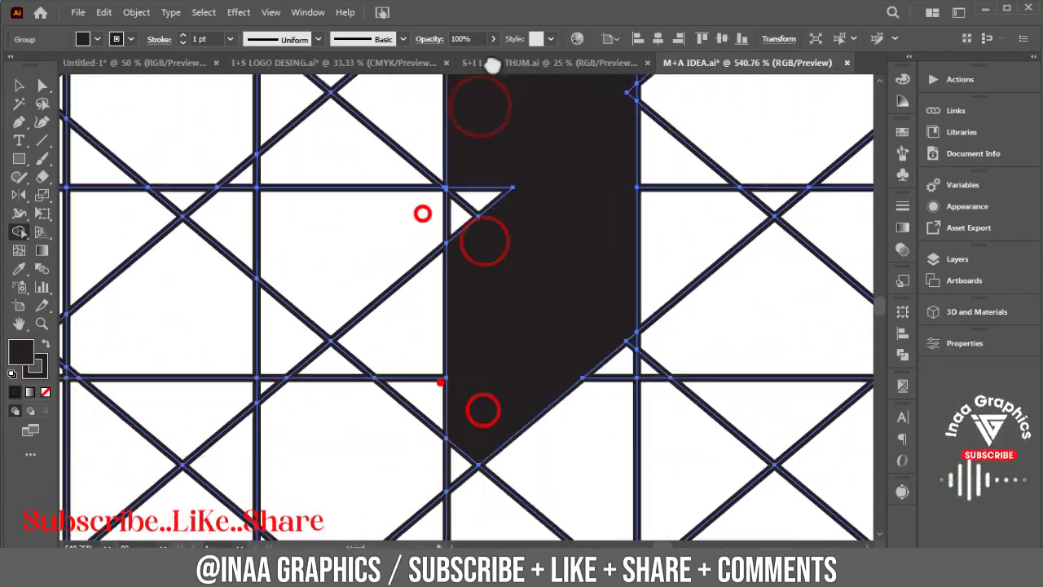
{"action": "scroll", "coordinate": [496, 204], "scroll_direction": "down", "scroll_amount": 5}
{"action": "left_click_drag", "start_coordinate": [462, 116], "coordinate": [468, 84]}
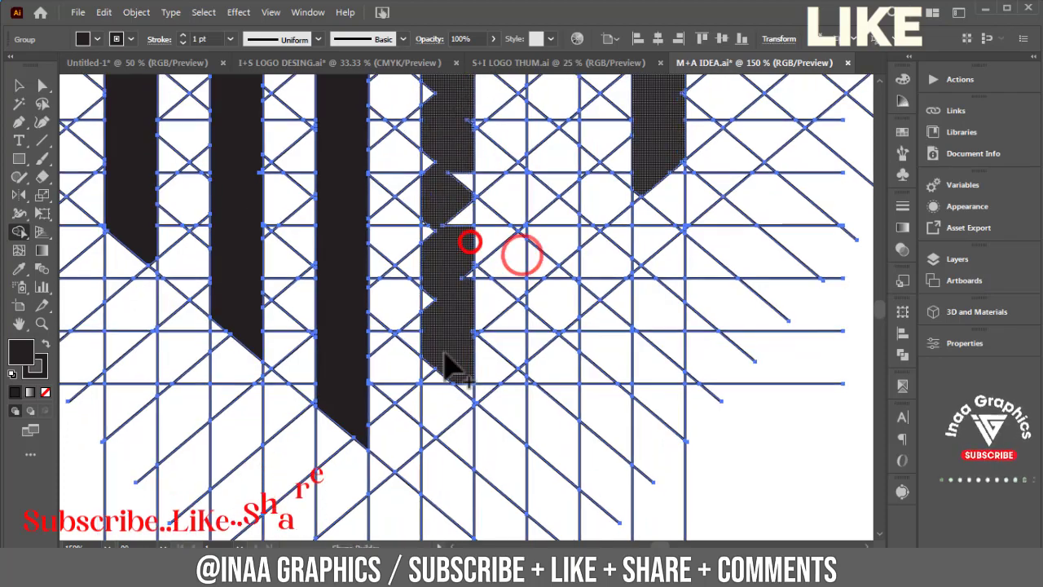
Step: Merge the leftover notches and small triangle into a solid right column
{"action": "left_click", "coordinate": [444, 359]}
{"action": "scroll", "coordinate": [717, 309], "scroll_direction": "up", "scroll_amount": 5}
{"action": "left_click_drag", "start_coordinate": [359, 281], "coordinate": [459, 289]}
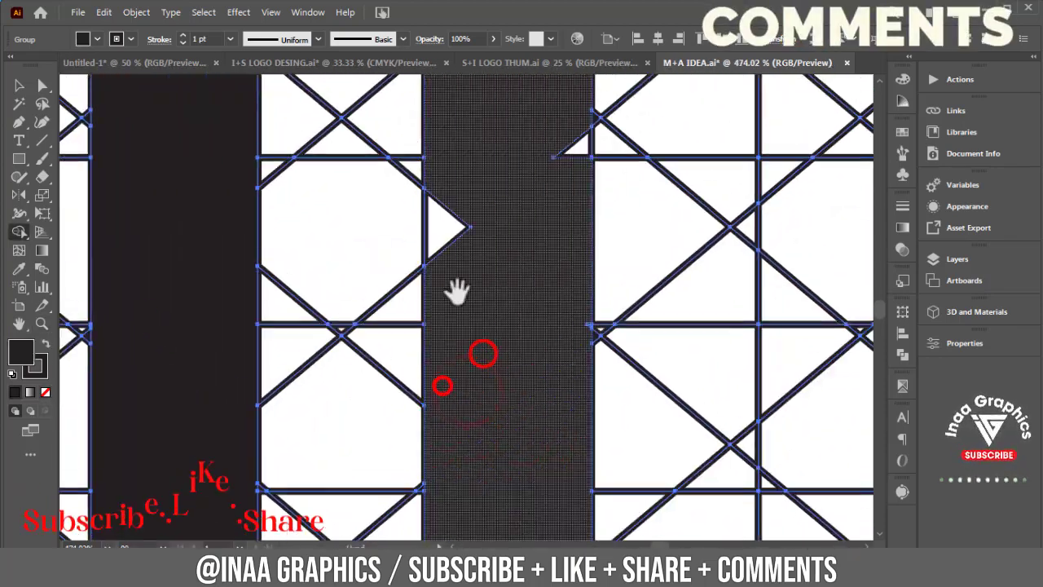
{"action": "left_click", "coordinate": [561, 140]}
{"action": "left_click", "coordinate": [589, 319]}
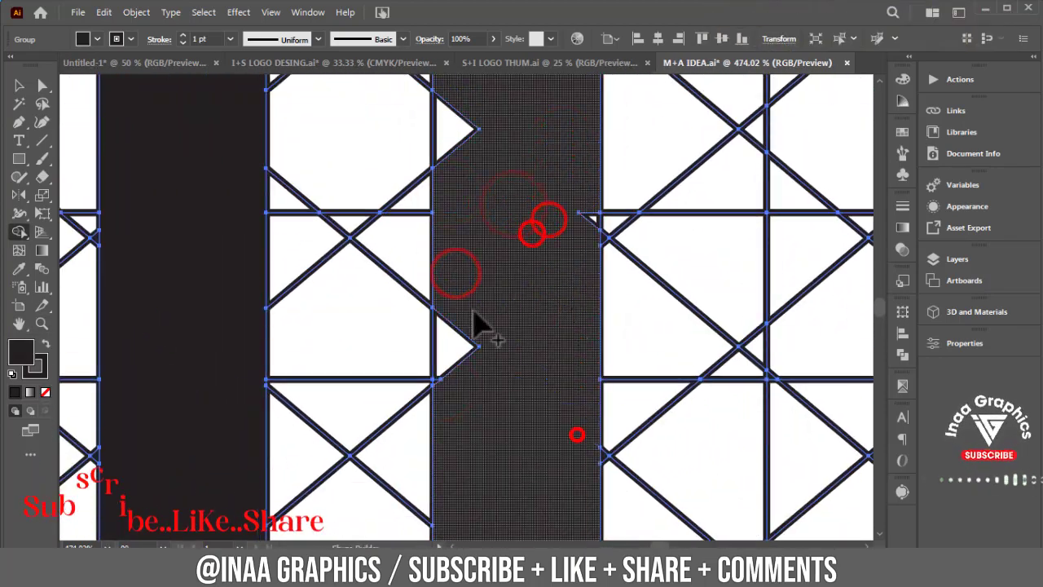
{"action": "mouse_move", "coordinate": [582, 268]}
{"action": "left_mouse_down"}
{"action": "mouse_move", "coordinate": [479, 196]}
{"action": "mouse_move", "coordinate": [532, 274]}
{"action": "left_mouse_up"}
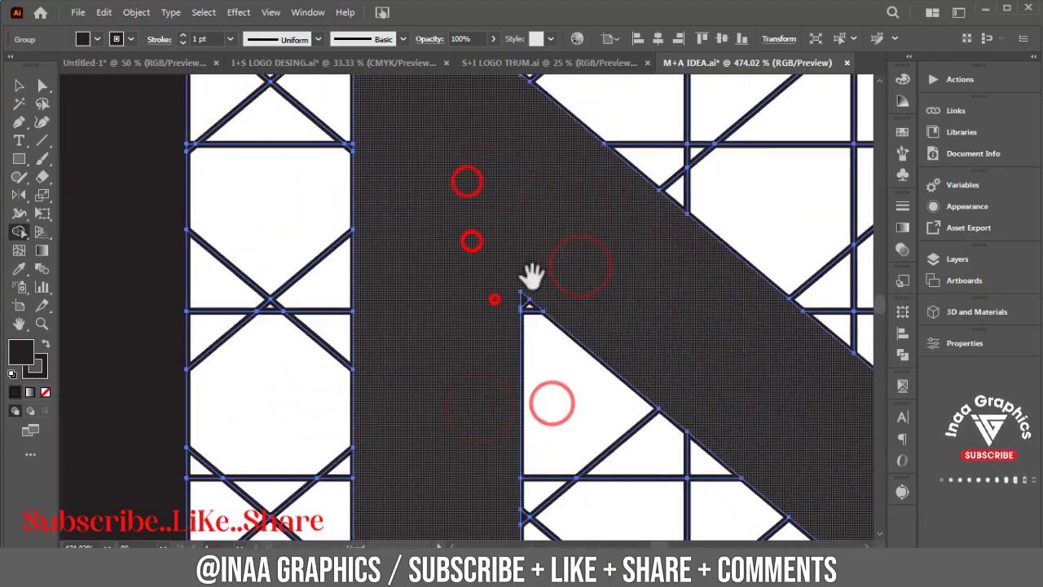
{"action": "scroll", "coordinate": [461, 274], "scroll_direction": "down", "scroll_amount": 5}
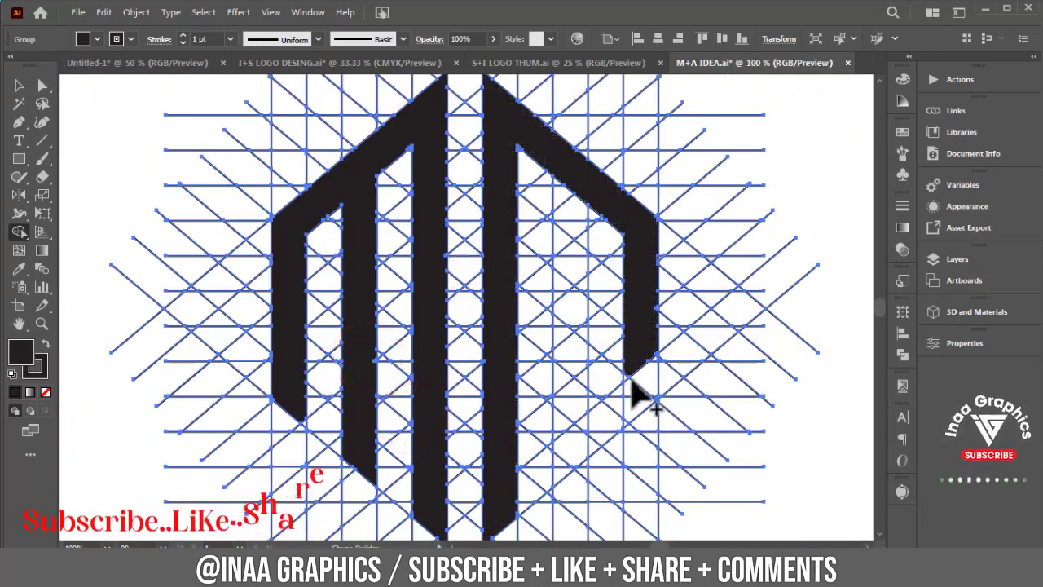
{"action": "left_click_drag", "start_coordinate": [640, 358], "coordinate": [628, 424]}
{"action": "scroll", "coordinate": [652, 375], "scroll_direction": "up", "scroll_amount": 5}
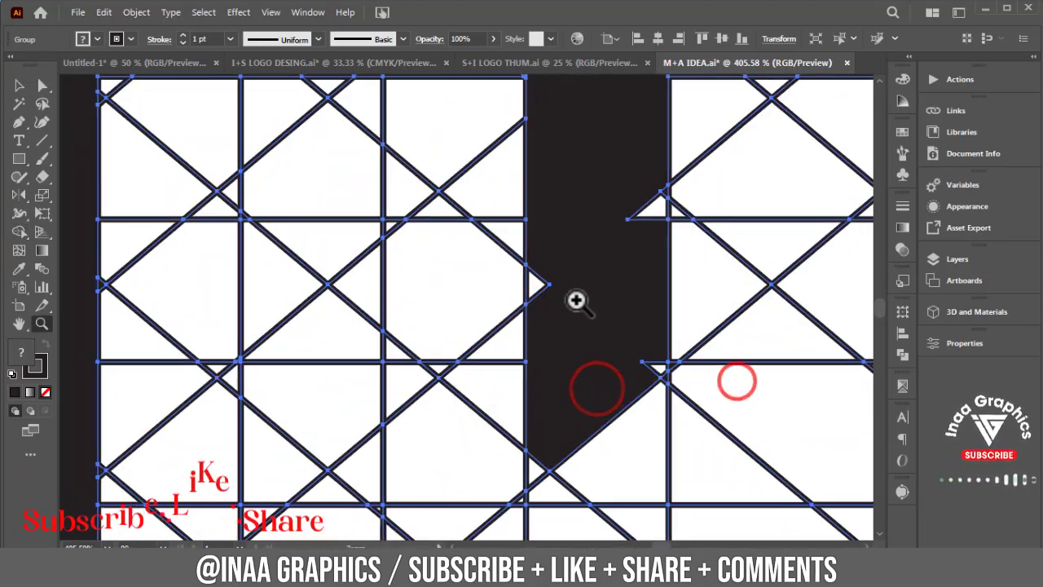
{"action": "left_click", "coordinate": [654, 365]}
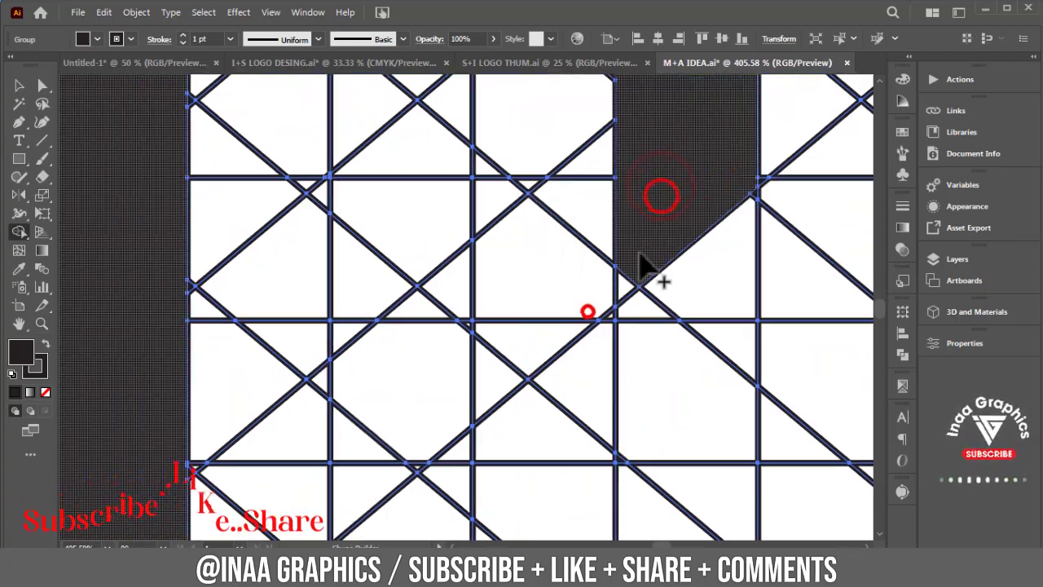
Step: Merge grid cells into a solid black horizontal bar across the letter
{"action": "scroll", "coordinate": [647, 268], "scroll_direction": "right", "scroll_amount": 5}
{"action": "mouse_move", "coordinate": [668, 81]}
{"action": "left_mouse_down"}
{"action": "mouse_move", "coordinate": [466, 383]}
{"action": "mouse_move", "coordinate": [407, 221]}
{"action": "mouse_move", "coordinate": [459, 489]}
{"action": "mouse_move", "coordinate": [370, 188]}
{"action": "mouse_move", "coordinate": [624, 378]}
{"action": "left_mouse_up"}
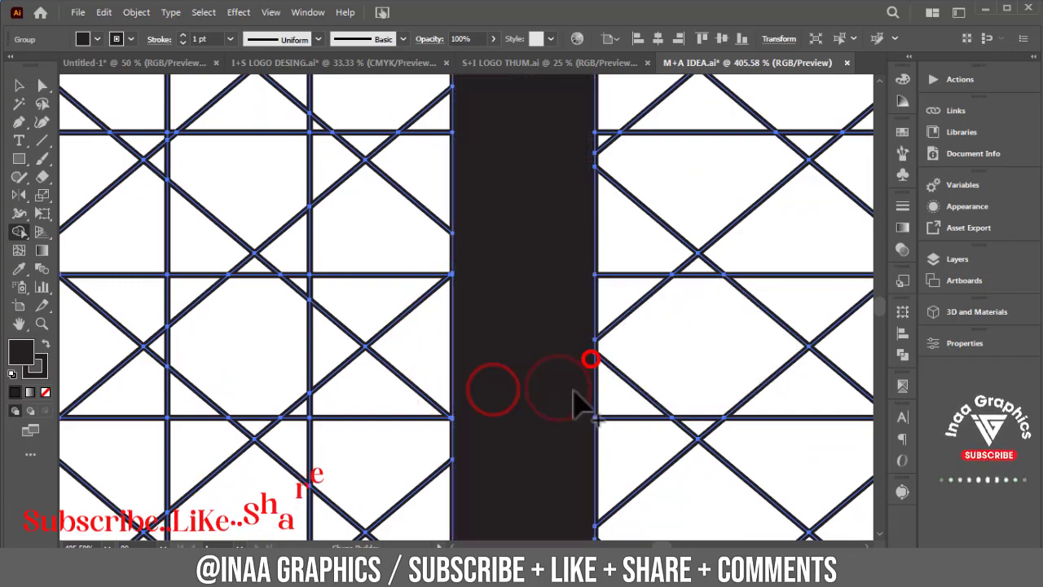
{"action": "scroll", "coordinate": [578, 400], "scroll_direction": "down", "scroll_amount": 5}
{"action": "left_click_drag", "start_coordinate": [501, 305], "coordinate": [640, 326]}
{"action": "scroll", "coordinate": [641, 326], "scroll_direction": "up", "scroll_amount": 5}
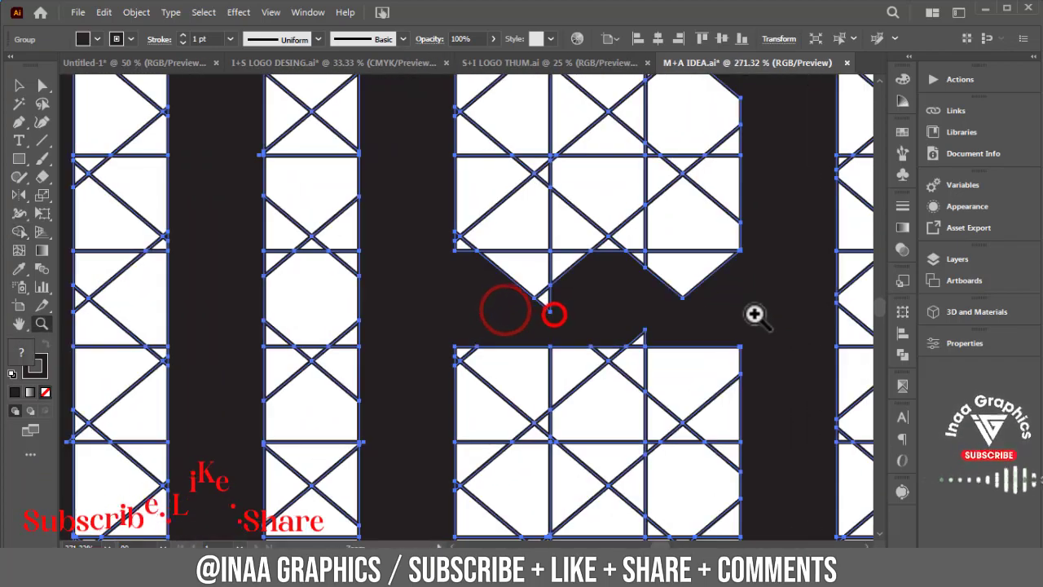
{"action": "left_click_drag", "start_coordinate": [521, 295], "coordinate": [648, 269]}
{"action": "left_click_drag", "start_coordinate": [478, 282], "coordinate": [456, 331]}
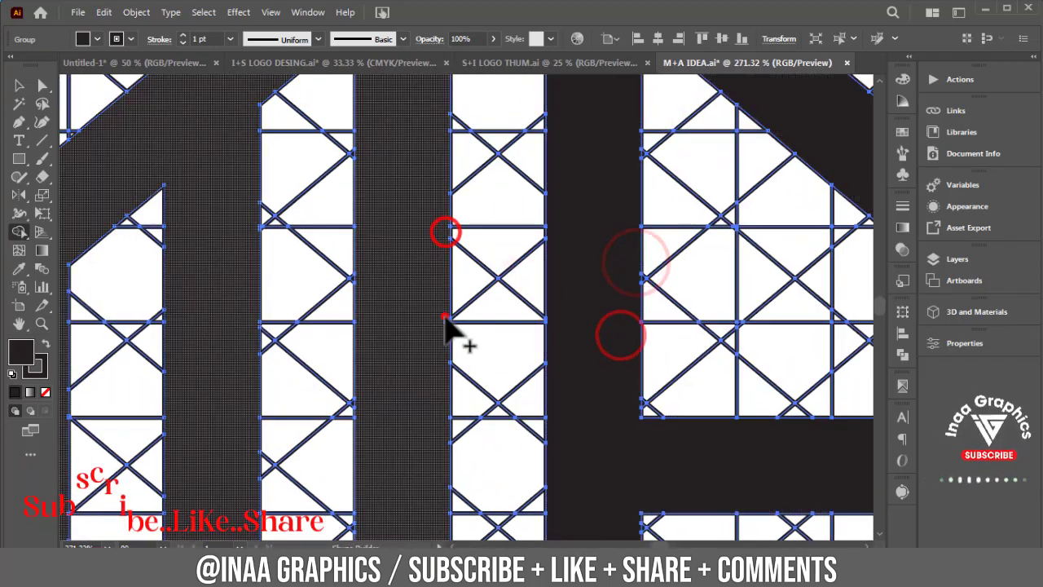
{"action": "scroll", "coordinate": [393, 287], "scroll_direction": "down", "scroll_amount": 2}
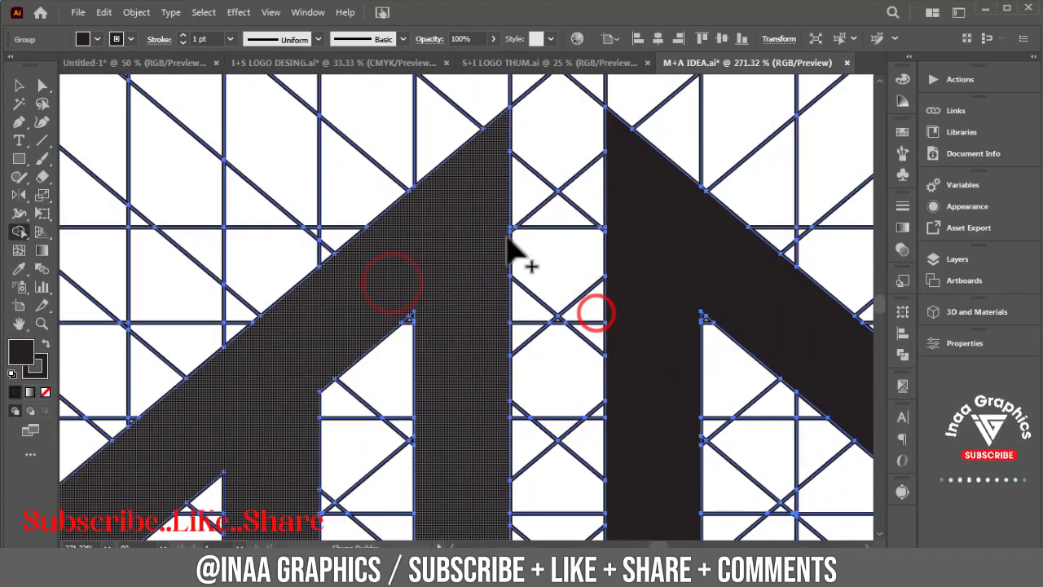
{"action": "scroll", "coordinate": [510, 244], "scroll_direction": "down", "scroll_amount": 3}
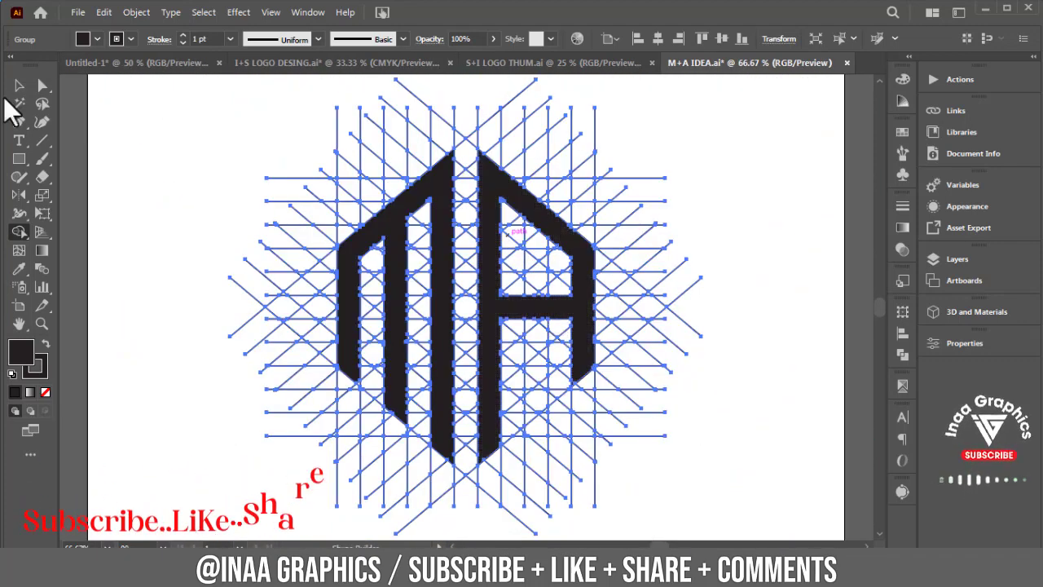
Step: Select the entire grid-and-letters logo and drag a copy of it to the left
{"action": "left_click", "coordinate": [20, 85]}
{"action": "left_click", "coordinate": [188, 153]}
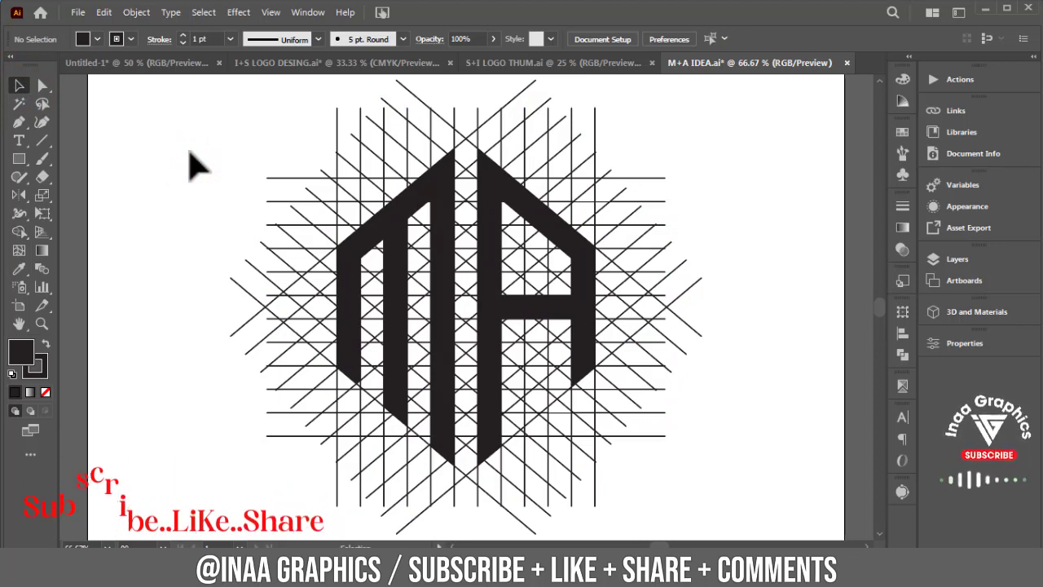
{"action": "left_click", "coordinate": [695, 213]}
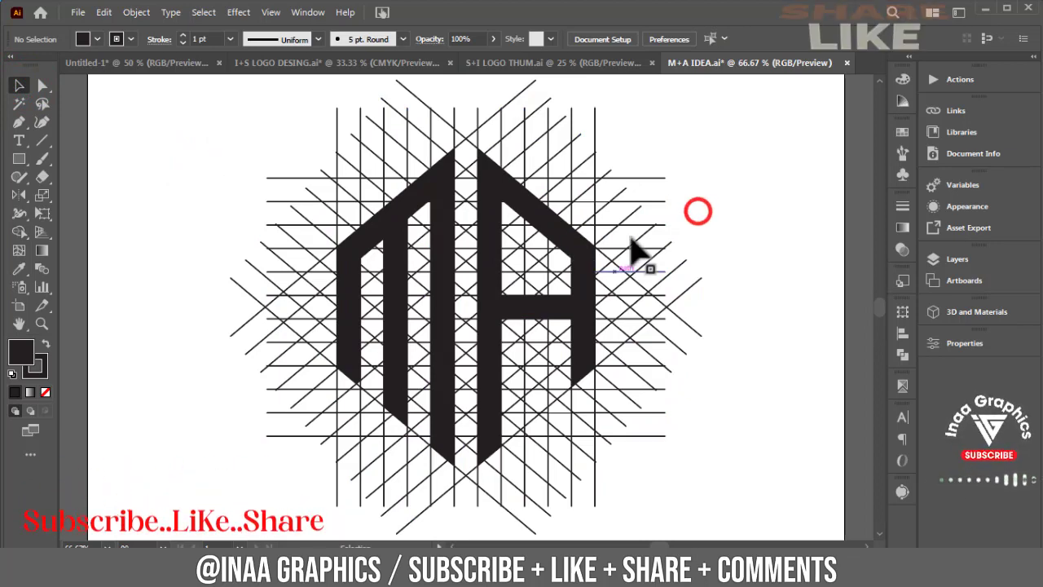
{"action": "key", "text": "ctrl+minus"}
{"action": "key", "text": "ctrl+minus"}
{"action": "key", "text": "ctrl+minus"}
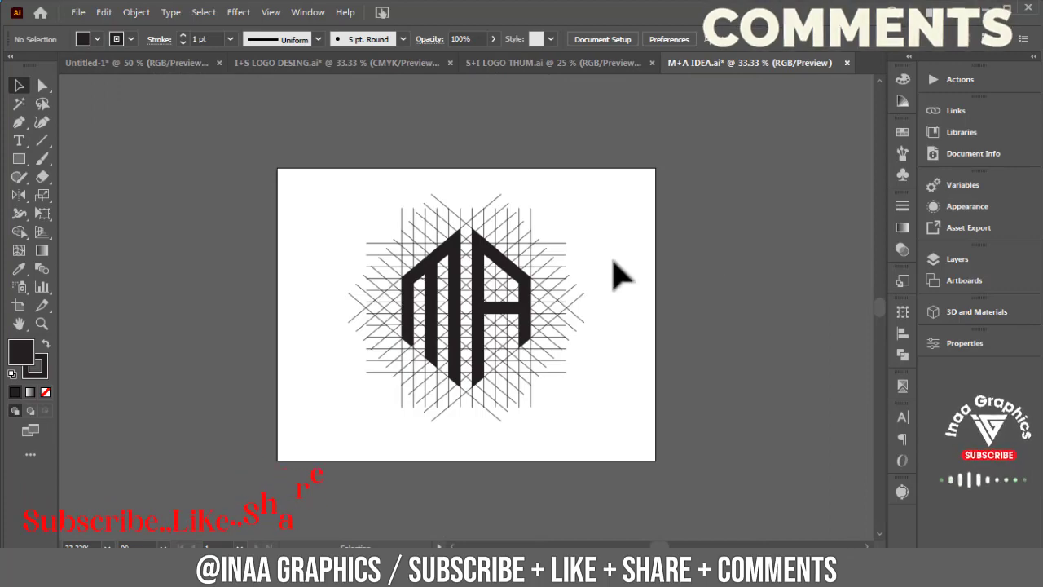
{"action": "mouse_move", "coordinate": [617, 235]}
{"action": "left_mouse_down"}
{"action": "mouse_move", "coordinate": [440, 322]}
{"action": "mouse_move", "coordinate": [196, 320]}
{"action": "left_mouse_up"}
{"action": "key", "text": "z"}
{"action": "mouse_move", "coordinate": [426, 300]}
{"action": "left_mouse_down"}
{"action": "mouse_move", "coordinate": [678, 285]}
{"action": "mouse_move", "coordinate": [589, 291]}
{"action": "left_mouse_up"}
{"action": "left_click_drag", "start_coordinate": [657, 347], "coordinate": [530, 345]}
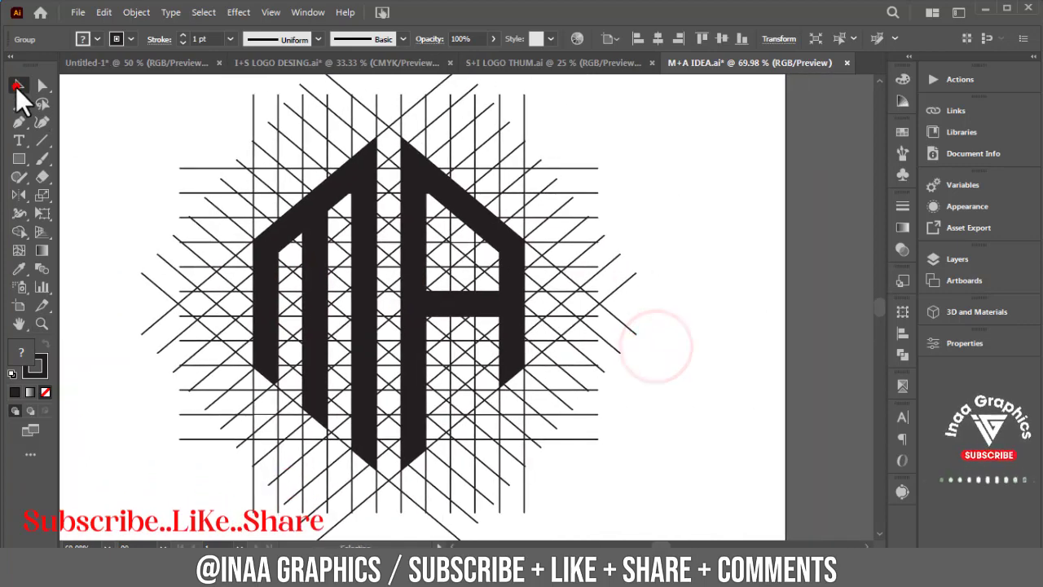
Step: Ungroup the logo and its remaining grouped pieces into separate objects
{"action": "left_click", "coordinate": [318, 251]}
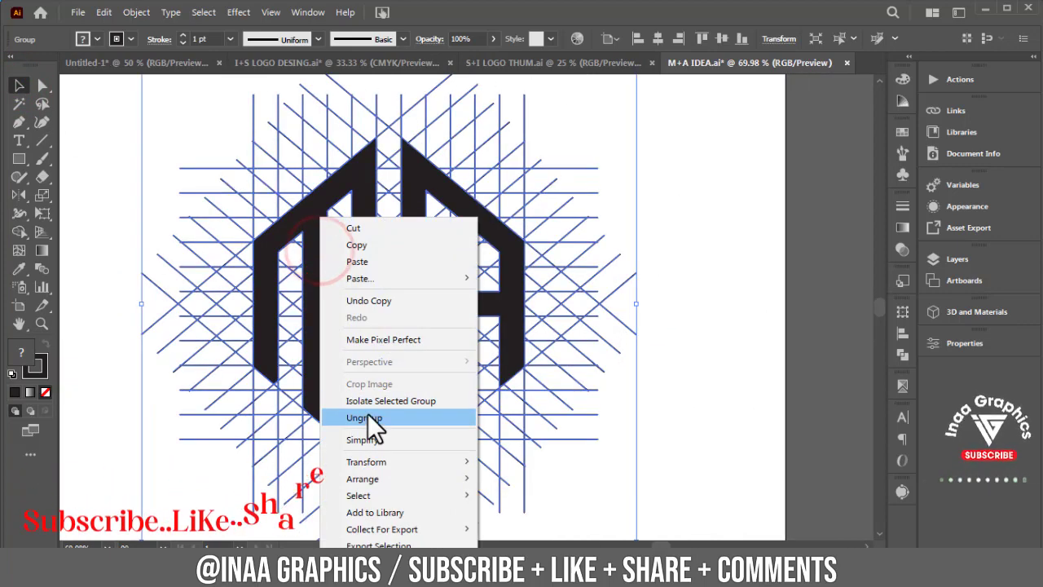
{"action": "left_click", "coordinate": [365, 417]}
{"action": "left_click", "coordinate": [612, 259]}
{"action": "left_click", "coordinate": [508, 268]}
{"action": "right_click", "coordinate": [508, 269]}
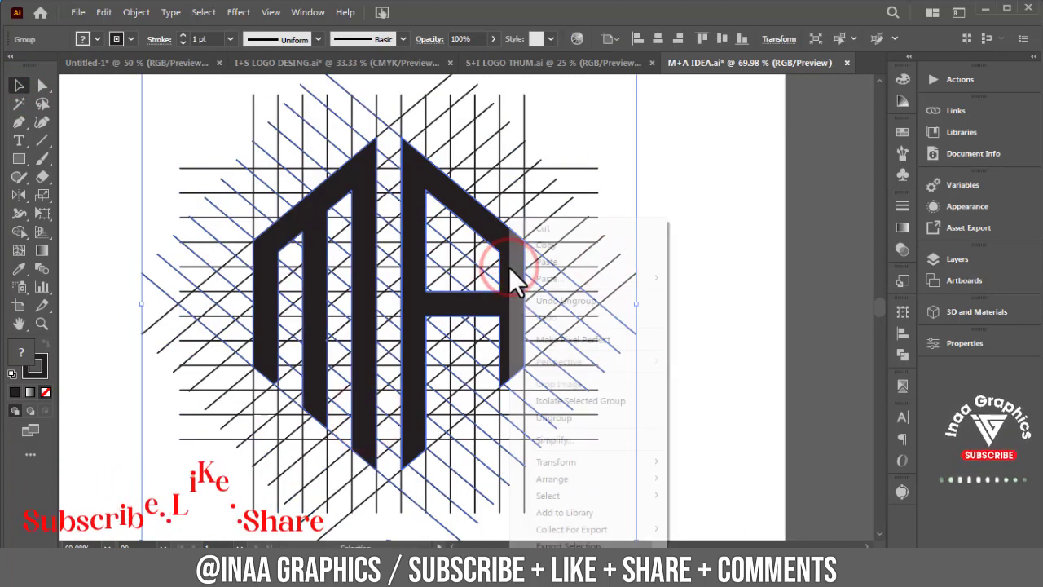
{"action": "left_click", "coordinate": [561, 421]}
Step: Remove the M and A letters and the surrounding grid lines from the artboard
{"action": "left_click", "coordinate": [522, 262]}
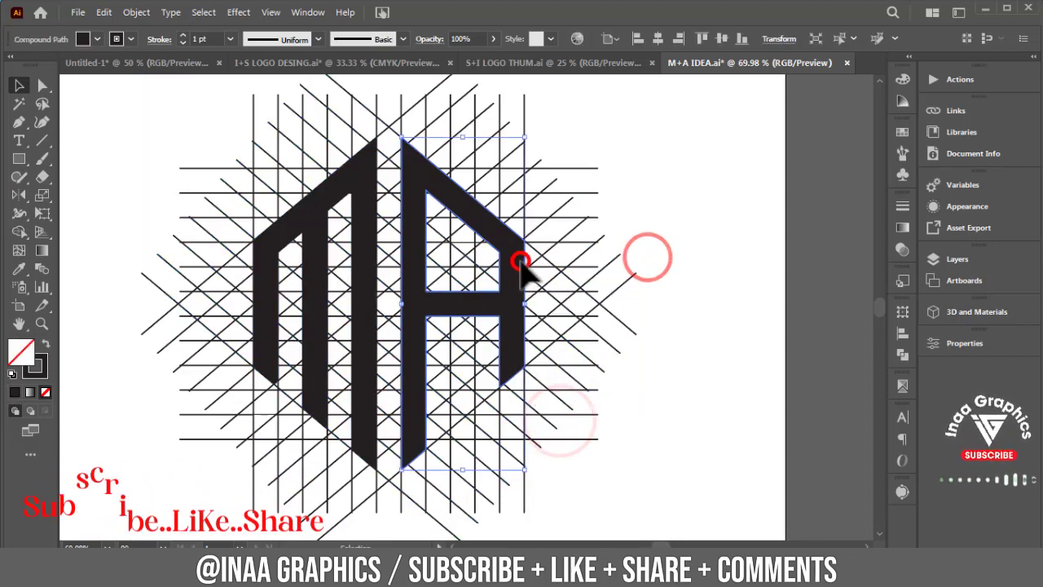
{"action": "left_click", "coordinate": [310, 255], "text": "shift"}
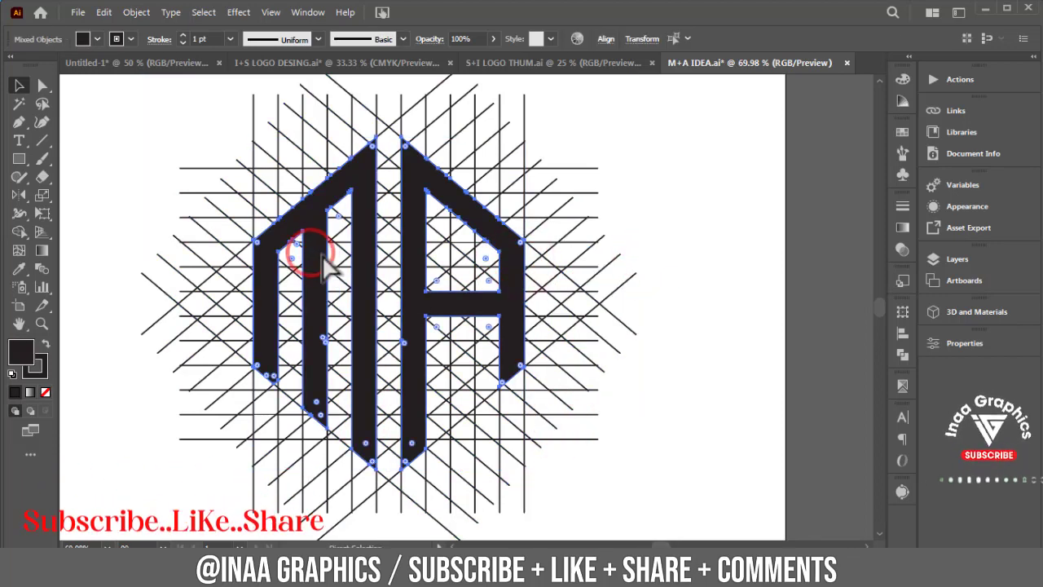
{"action": "key", "text": "Delete"}
{"action": "left_click_drag", "start_coordinate": [166, 148], "coordinate": [699, 431]}
{"action": "key", "text": "Delete"}
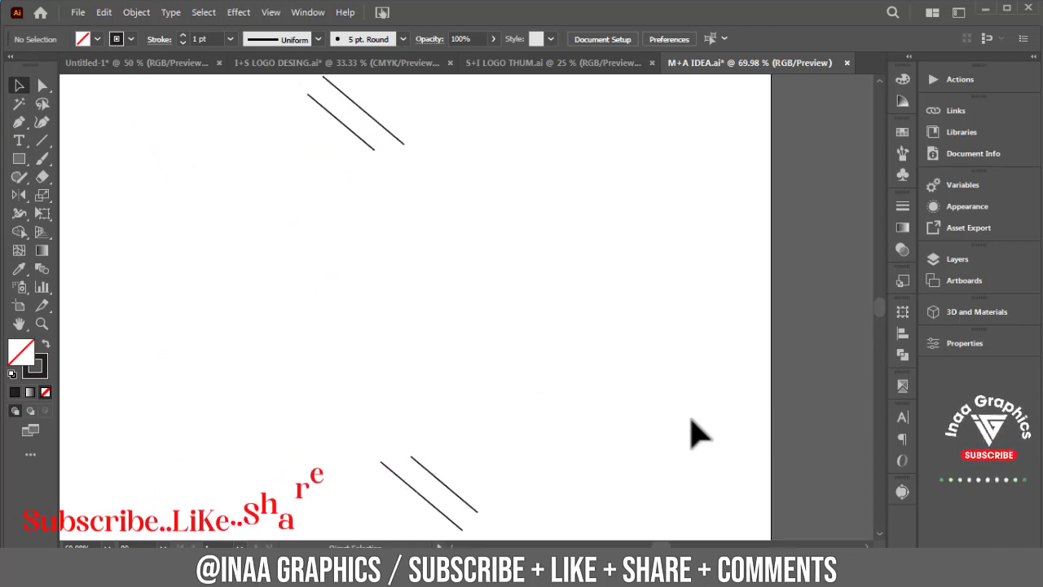
{"action": "key", "text": "ctrl+minus"}
Step: Delete the leftover diagonal lines at the top and bottom of the artboard
{"action": "left_click_drag", "start_coordinate": [469, 145], "coordinate": [343, 191]}
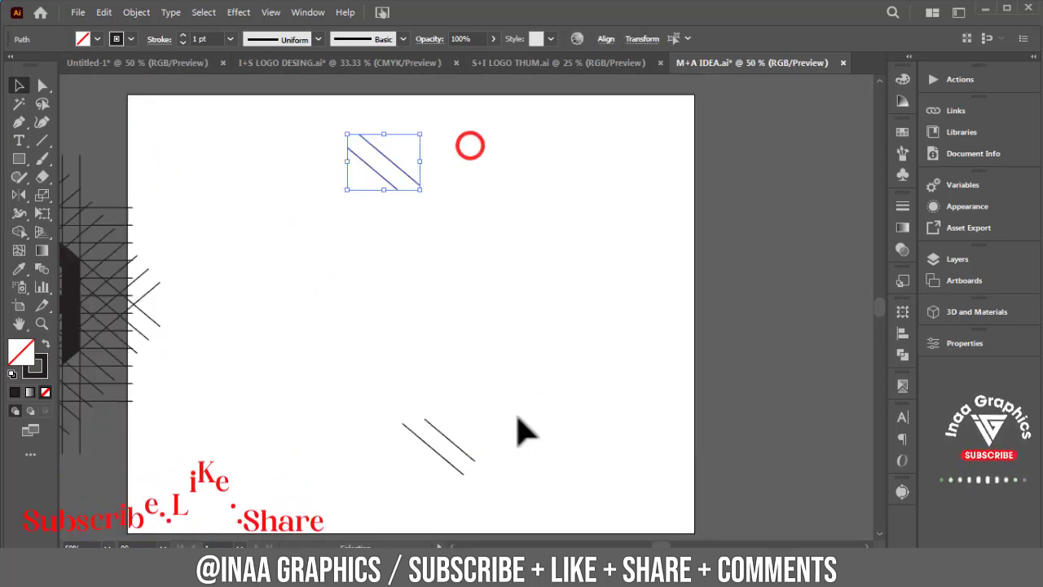
{"action": "key", "text": "Delete"}
{"action": "left_click_drag", "start_coordinate": [485, 429], "coordinate": [408, 481]}
{"action": "key", "text": "Delete"}
Step: Paste the M and A letters back and enlarge them around their centre
{"action": "key", "text": "ctrl+v"}
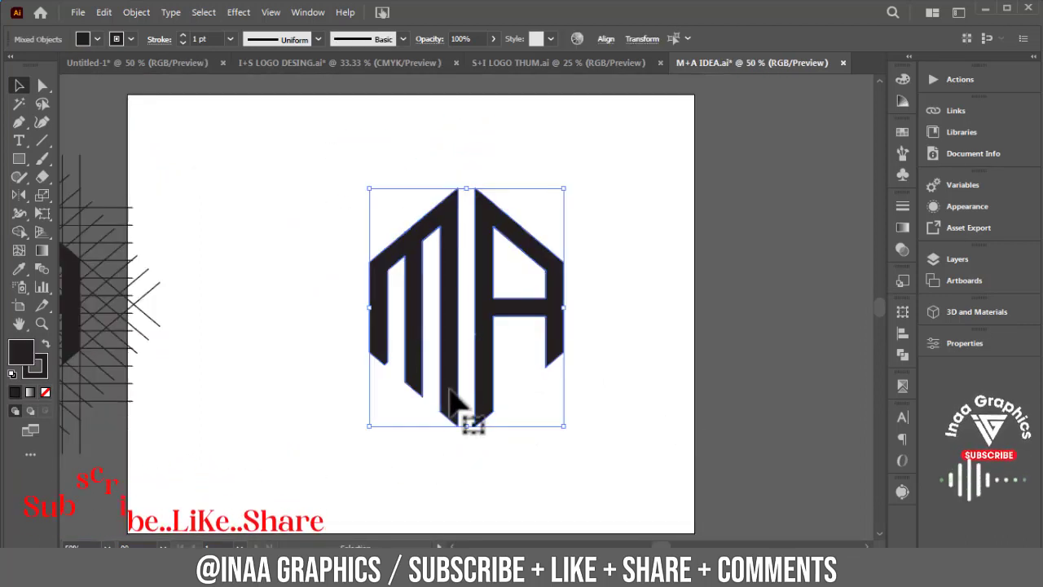
{"action": "left_click_drag", "start_coordinate": [468, 426], "coordinate": [449, 412]}
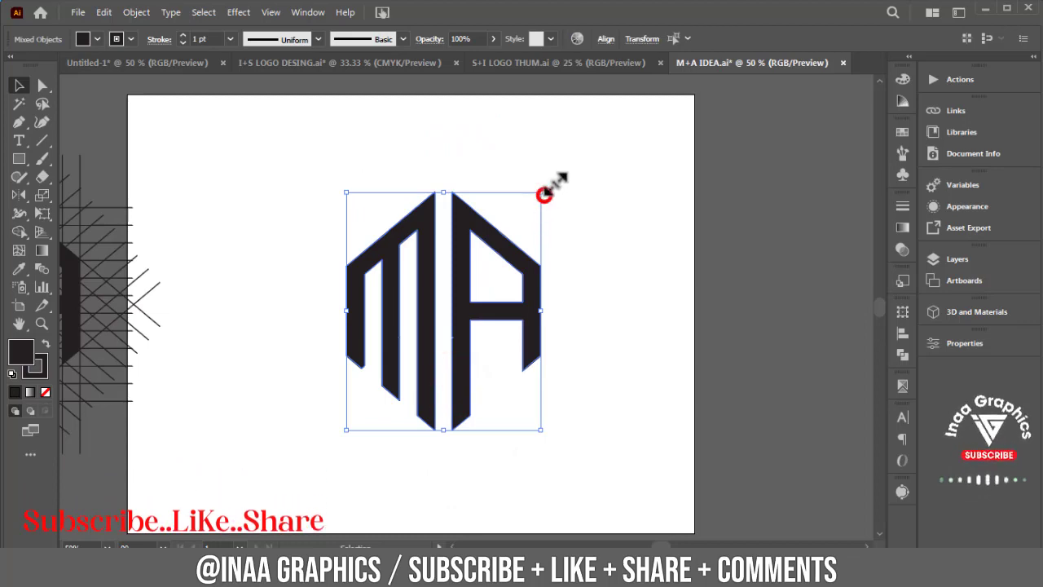
{"action": "left_click_drag", "start_coordinate": [544, 194], "coordinate": [647, 261]}
{"action": "left_click", "coordinate": [652, 259]}
Step: Move the grid copy beside the artboard and select both monogram letters
{"action": "left_click_drag", "start_coordinate": [688, 319], "coordinate": [762, 291]}
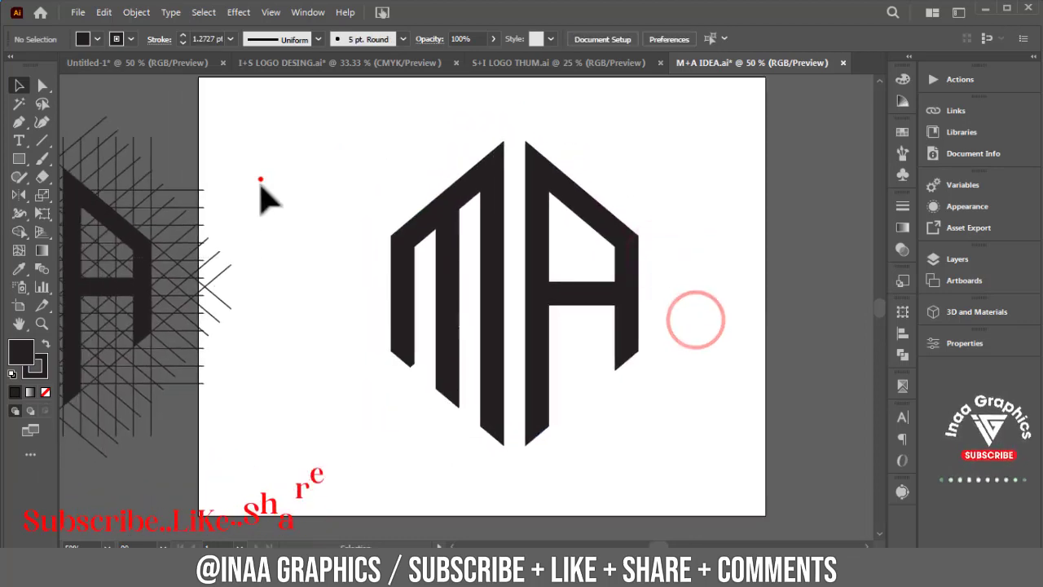
{"action": "mouse_move", "coordinate": [259, 176]}
{"action": "left_mouse_down"}
{"action": "mouse_move", "coordinate": [209, 342]}
{"action": "mouse_move", "coordinate": [473, 256]}
{"action": "mouse_move", "coordinate": [334, 286]}
{"action": "left_mouse_up"}
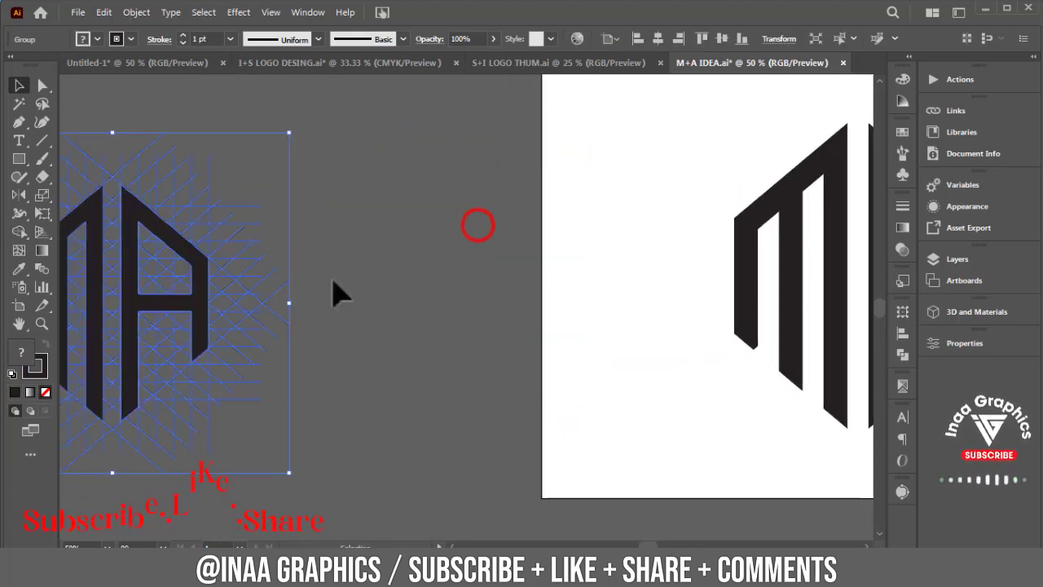
{"action": "left_click", "coordinate": [498, 305]}
{"action": "left_click_drag", "start_coordinate": [645, 383], "coordinate": [306, 390]}
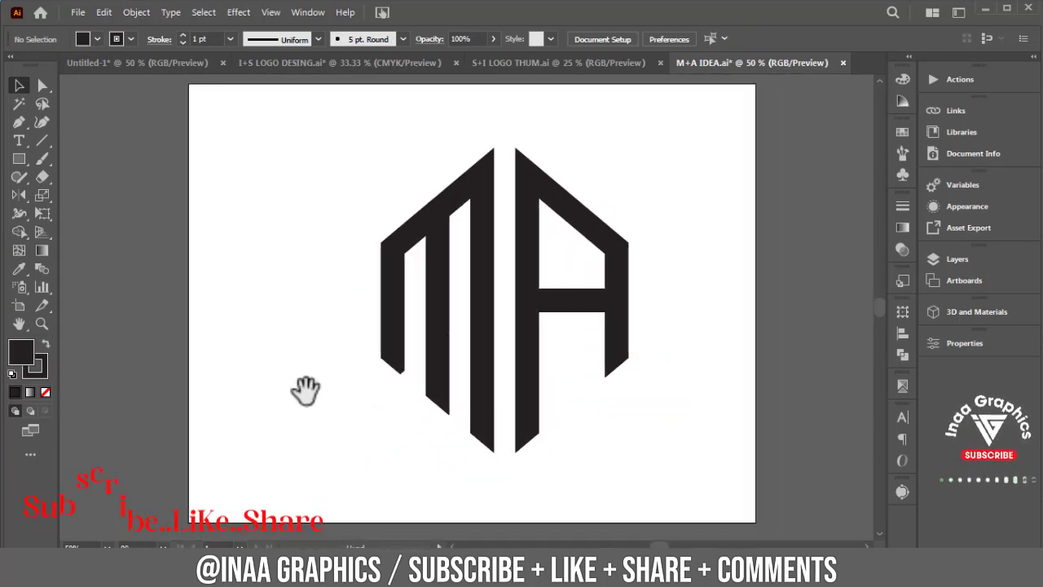
{"action": "left_click", "coordinate": [530, 321]}
{"action": "mouse_move", "coordinate": [715, 216]}
{"action": "left_mouse_down"}
{"action": "mouse_move", "coordinate": [507, 336]}
{"action": "mouse_move", "coordinate": [468, 301]}
{"action": "left_mouse_up"}
Step: Add 'TAGLINE HERE' below the MA monogram, scaled up and centred
{"action": "left_click", "coordinate": [644, 366]}
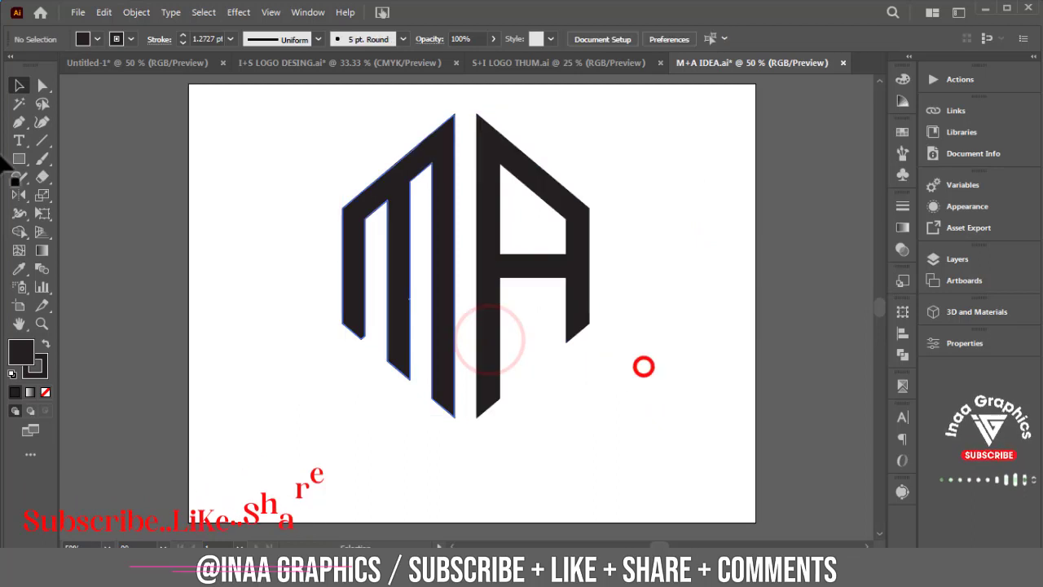
{"action": "left_click", "coordinate": [19, 140]}
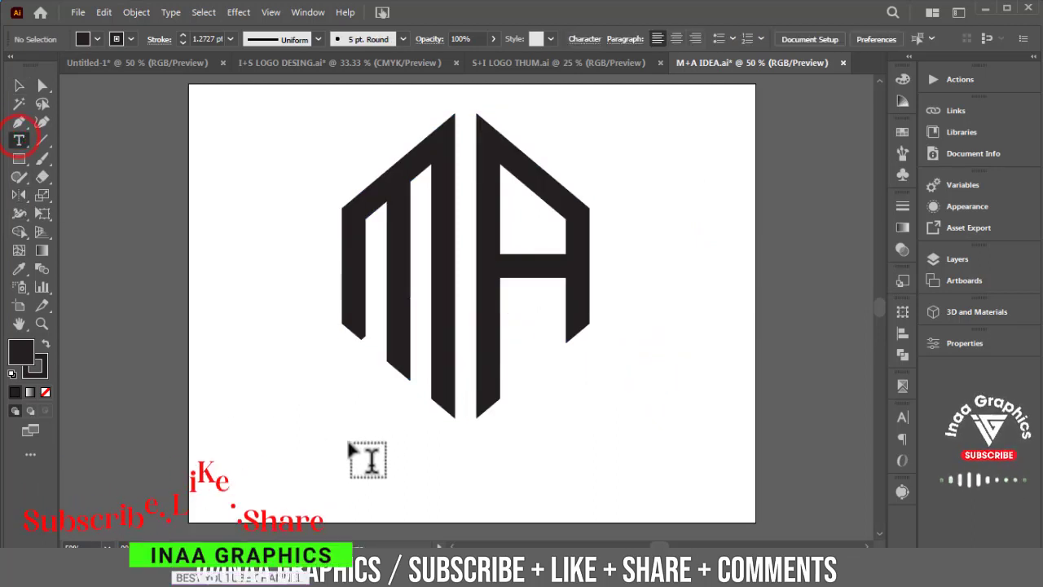
{"action": "mouse_move", "coordinate": [340, 460]}
{"action": "left_mouse_down"}
{"action": "mouse_move", "coordinate": [363, 480]}
{"action": "mouse_move", "coordinate": [341, 457]}
{"action": "left_mouse_up"}
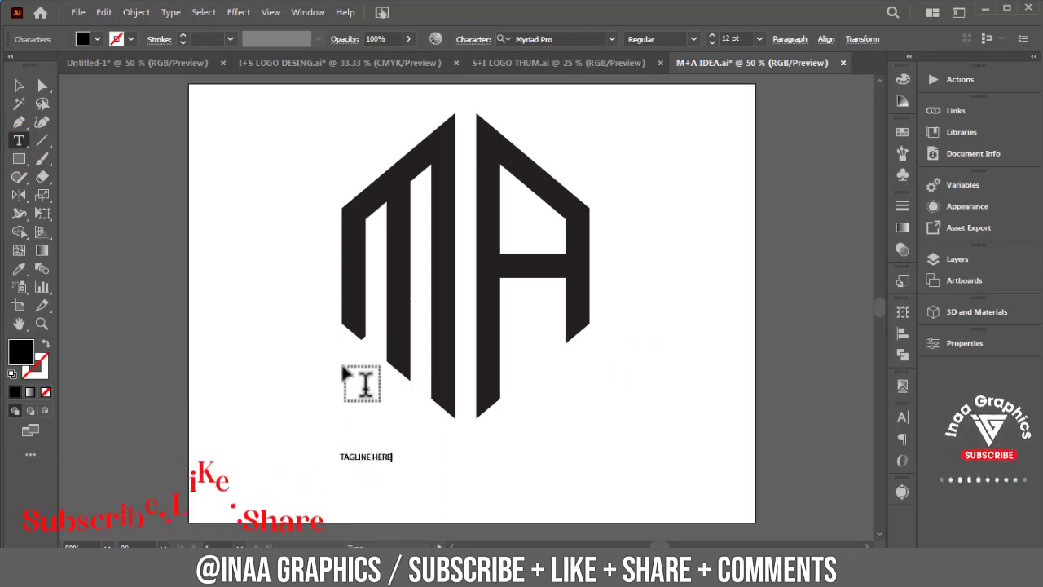
{"action": "left_click", "coordinate": [20, 84]}
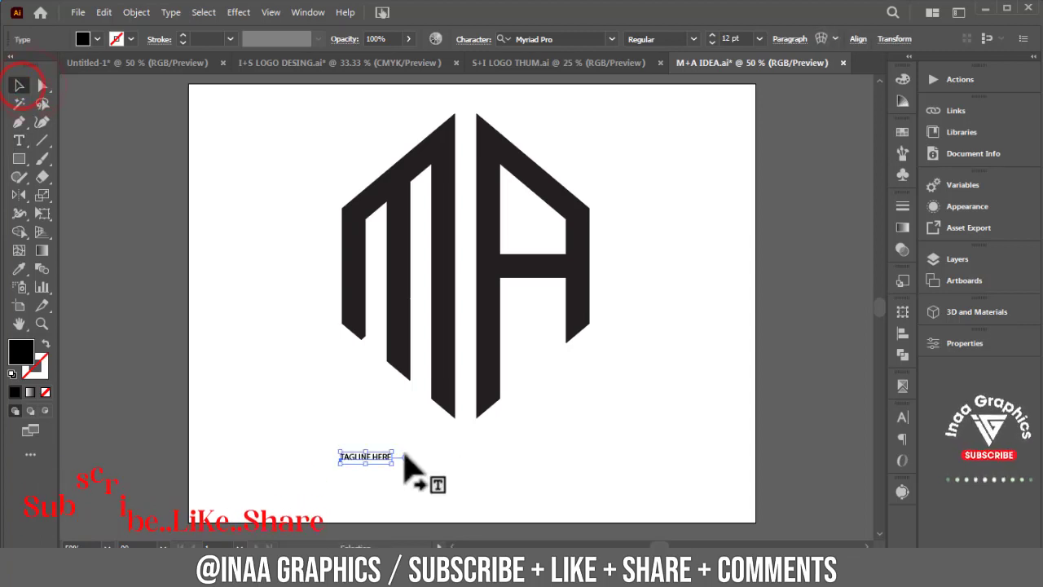
{"action": "mouse_move", "coordinate": [394, 459]}
{"action": "left_mouse_down"}
{"action": "mouse_move", "coordinate": [495, 478]}
{"action": "mouse_move", "coordinate": [668, 390]}
{"action": "left_mouse_up"}
{"action": "left_click", "coordinate": [668, 390]}
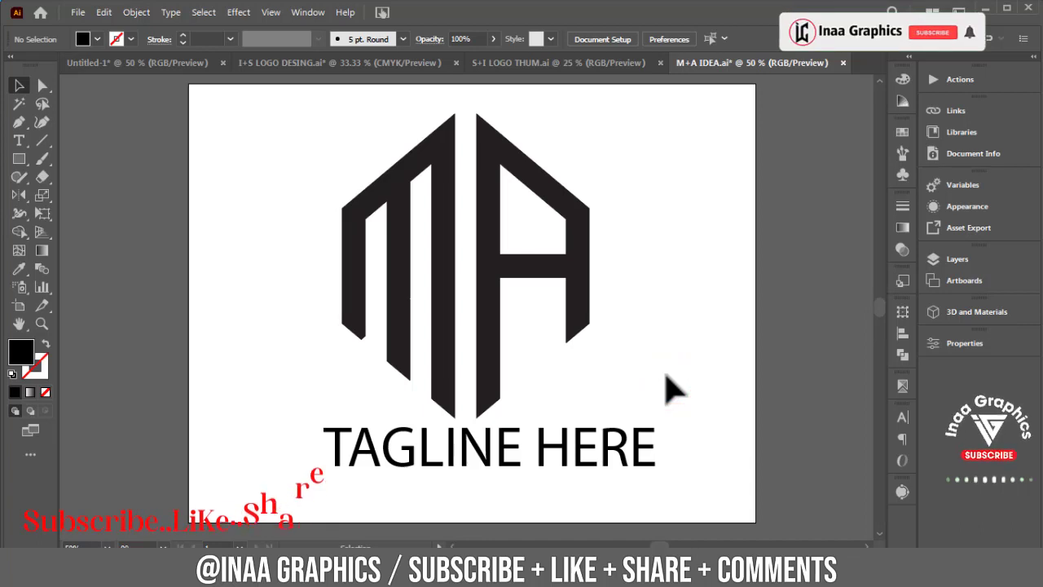